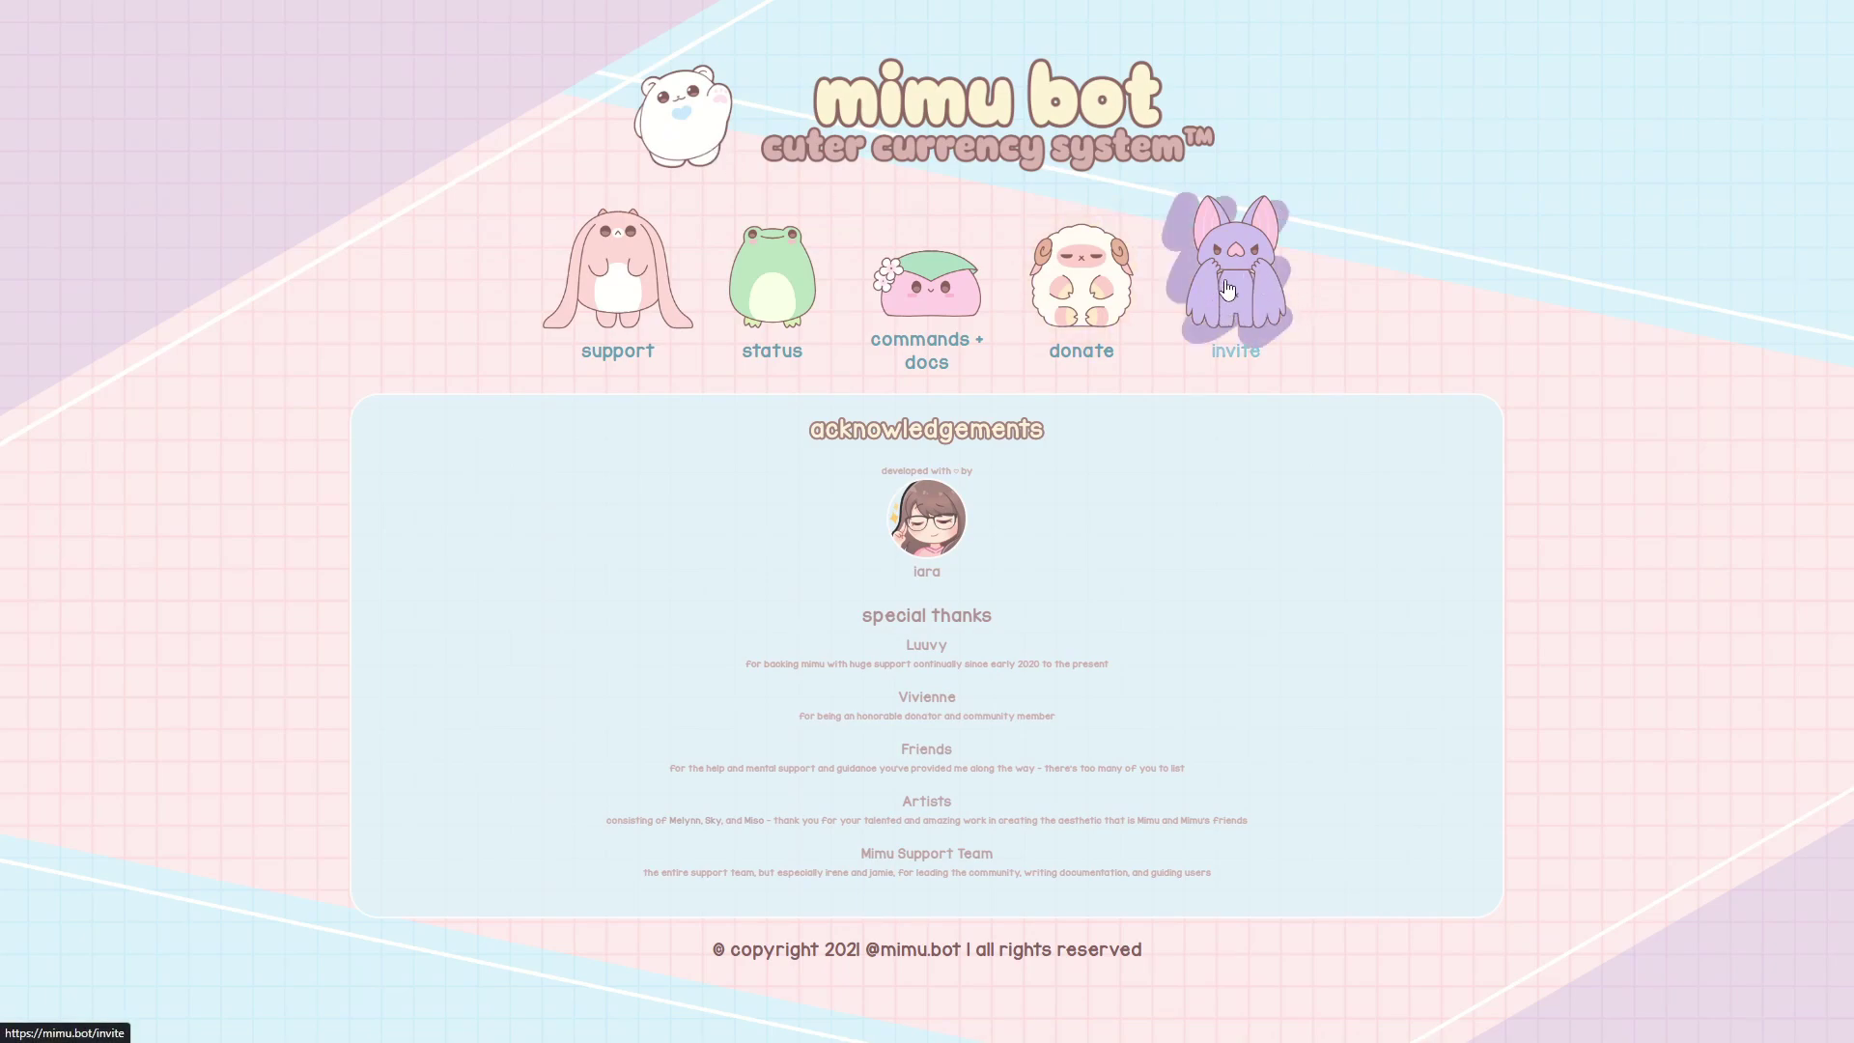
Follow the Mimu Bot website's invite link to Discord's authorization page for Mimu.
{"action": "left_click", "coordinate": [1227, 289]}
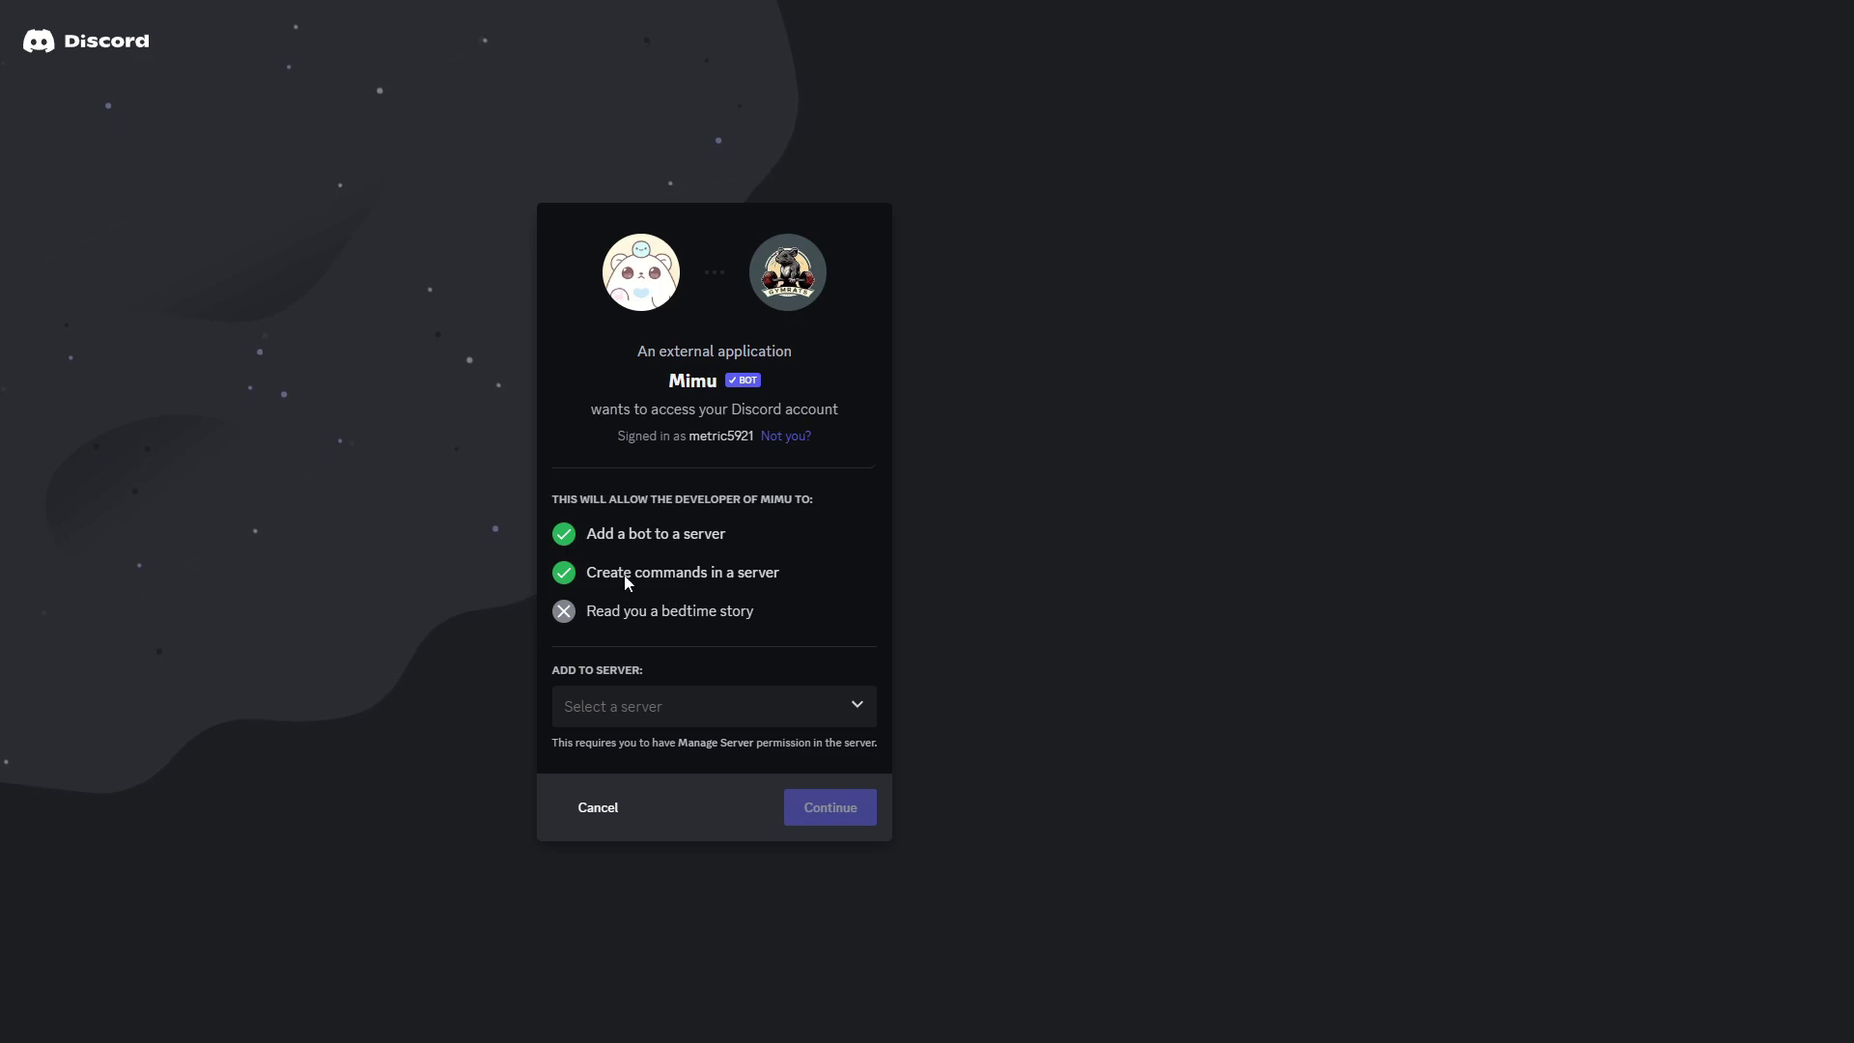
{"action": "left_click", "coordinate": [687, 715]}
{"action": "scroll", "coordinate": [683, 827], "scroll_direction": "down", "scroll_amount": 5}
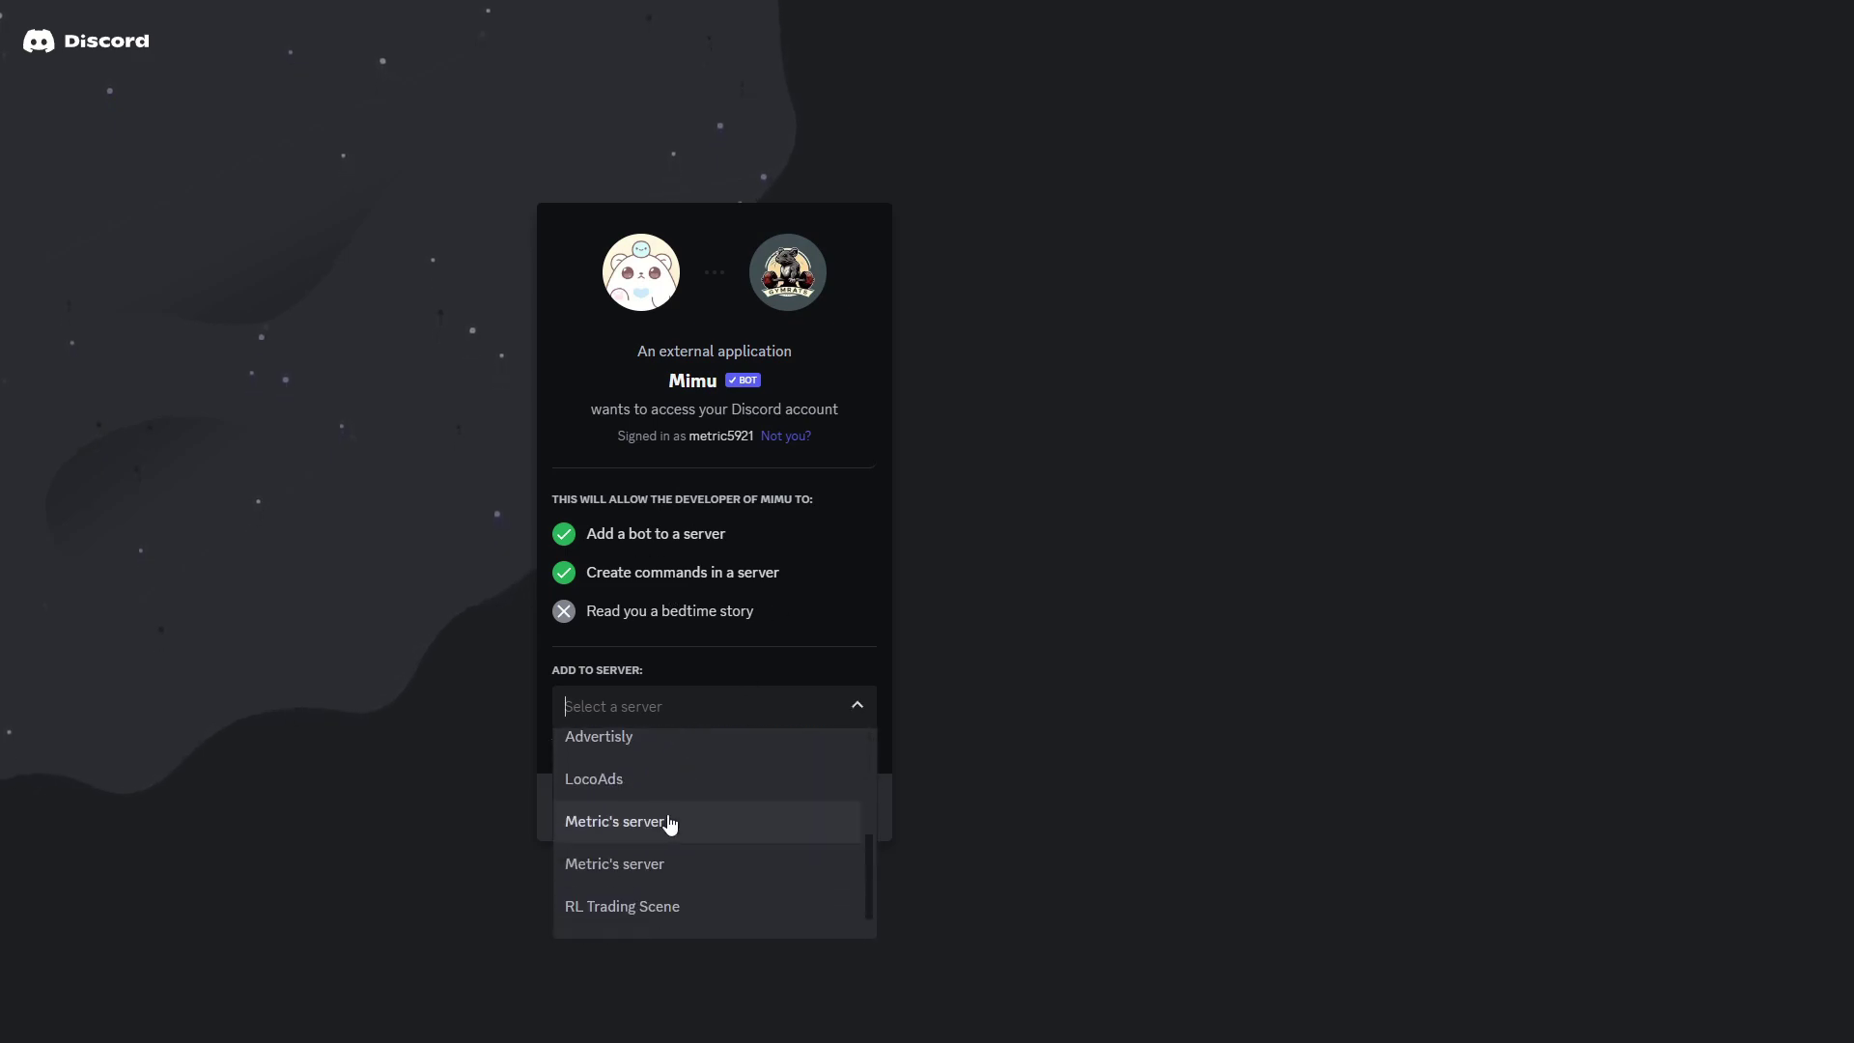
{"action": "left_click", "coordinate": [632, 822]}
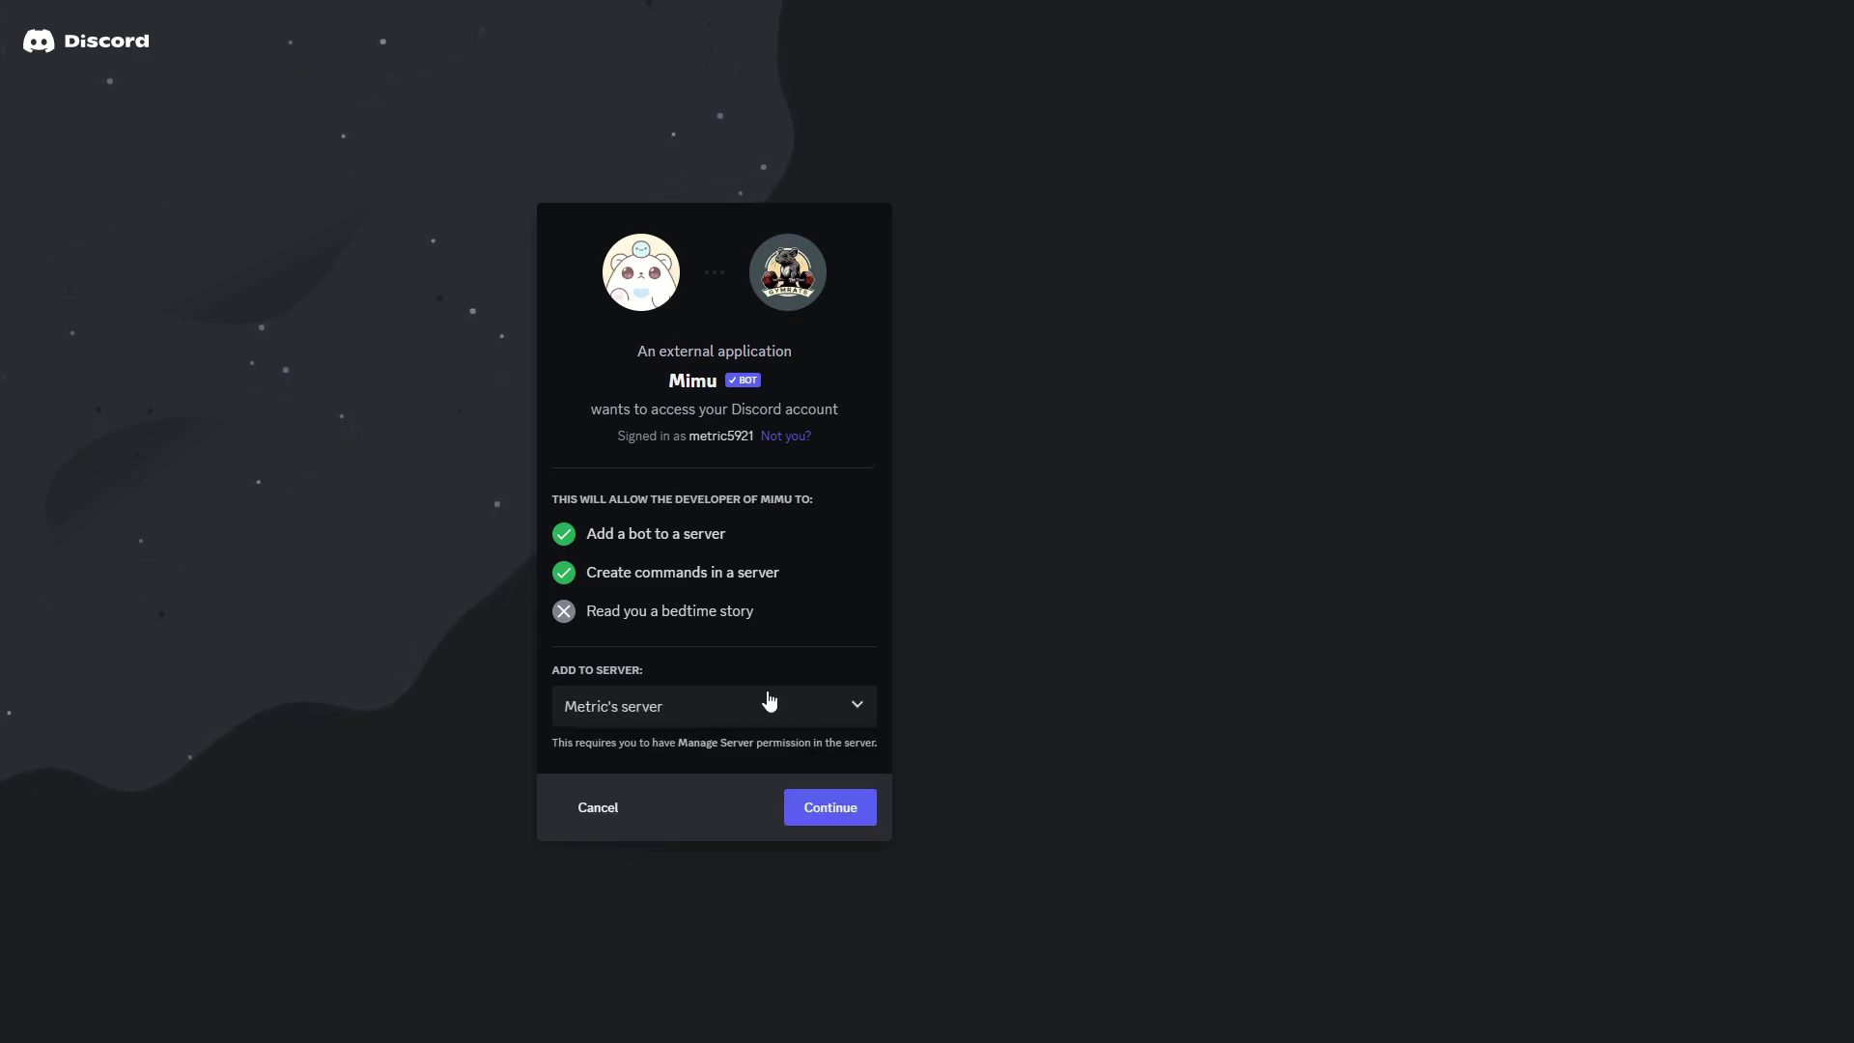
{"action": "left_click", "coordinate": [830, 811]}
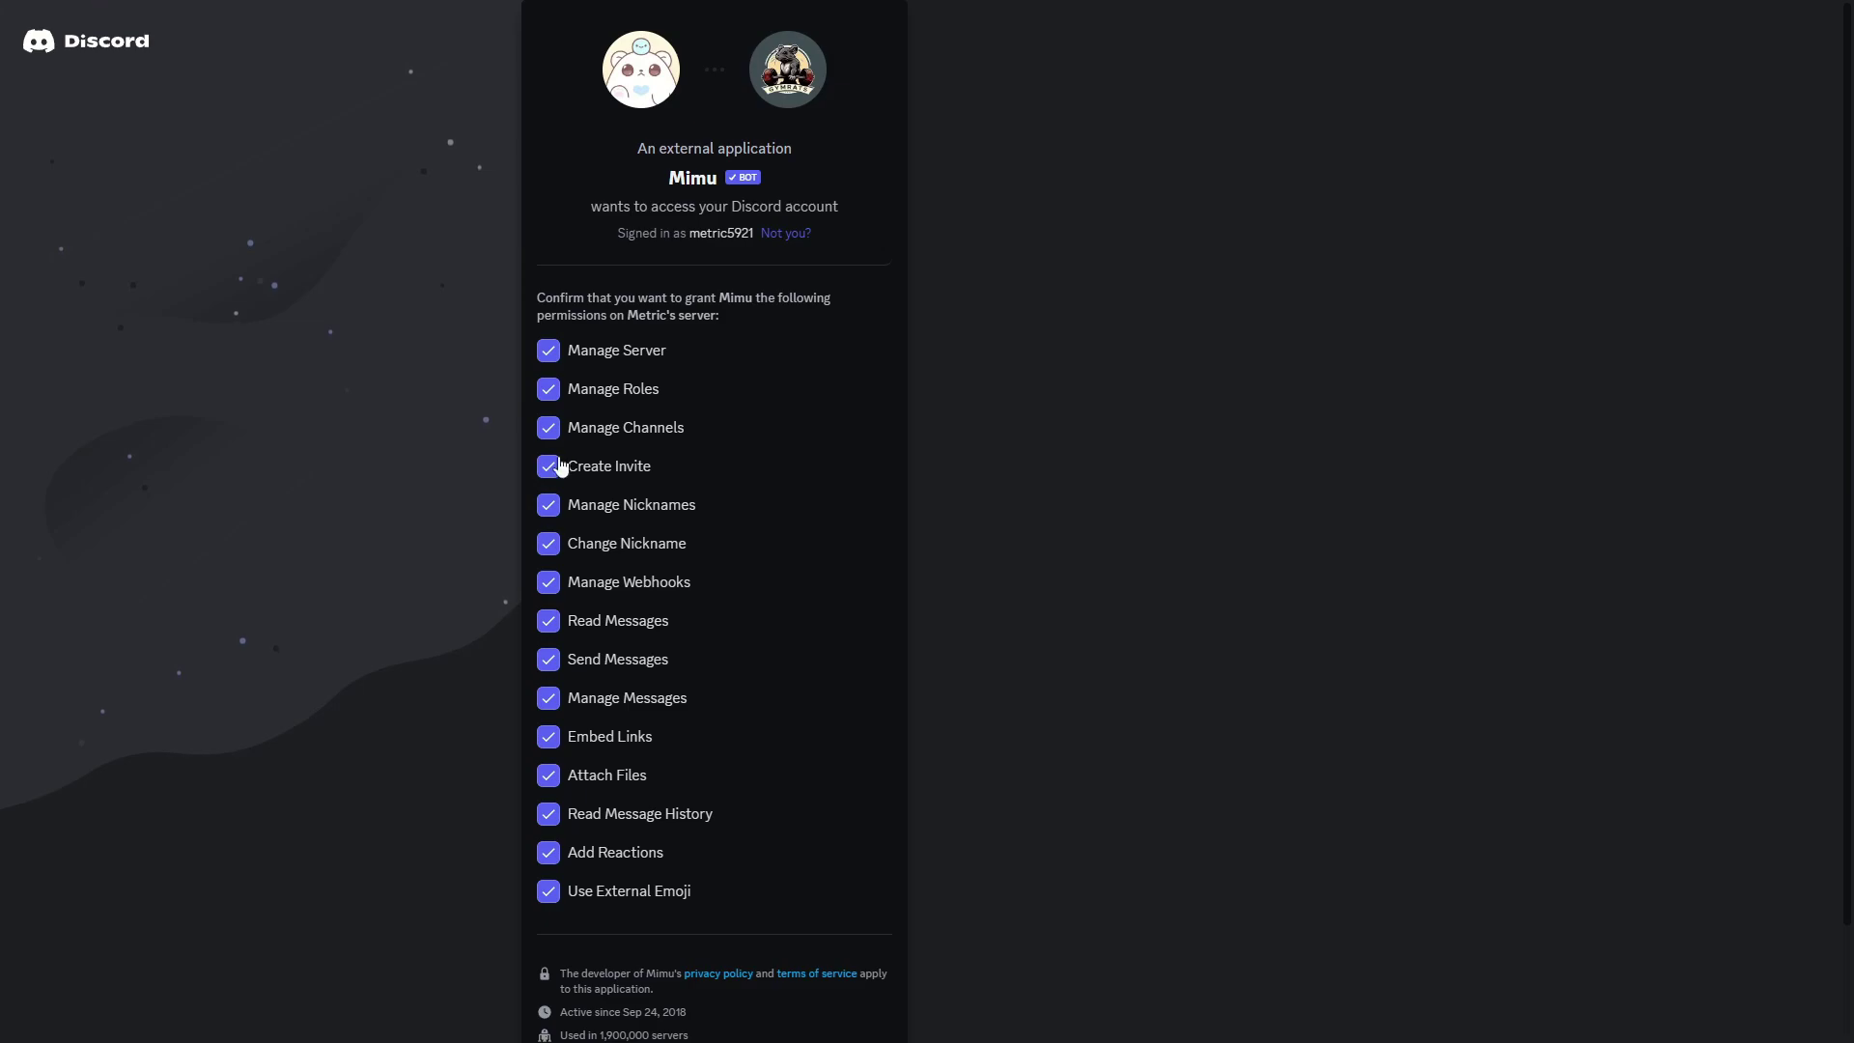
{"action": "scroll", "coordinate": [760, 301], "scroll_direction": "down", "scroll_amount": 2}
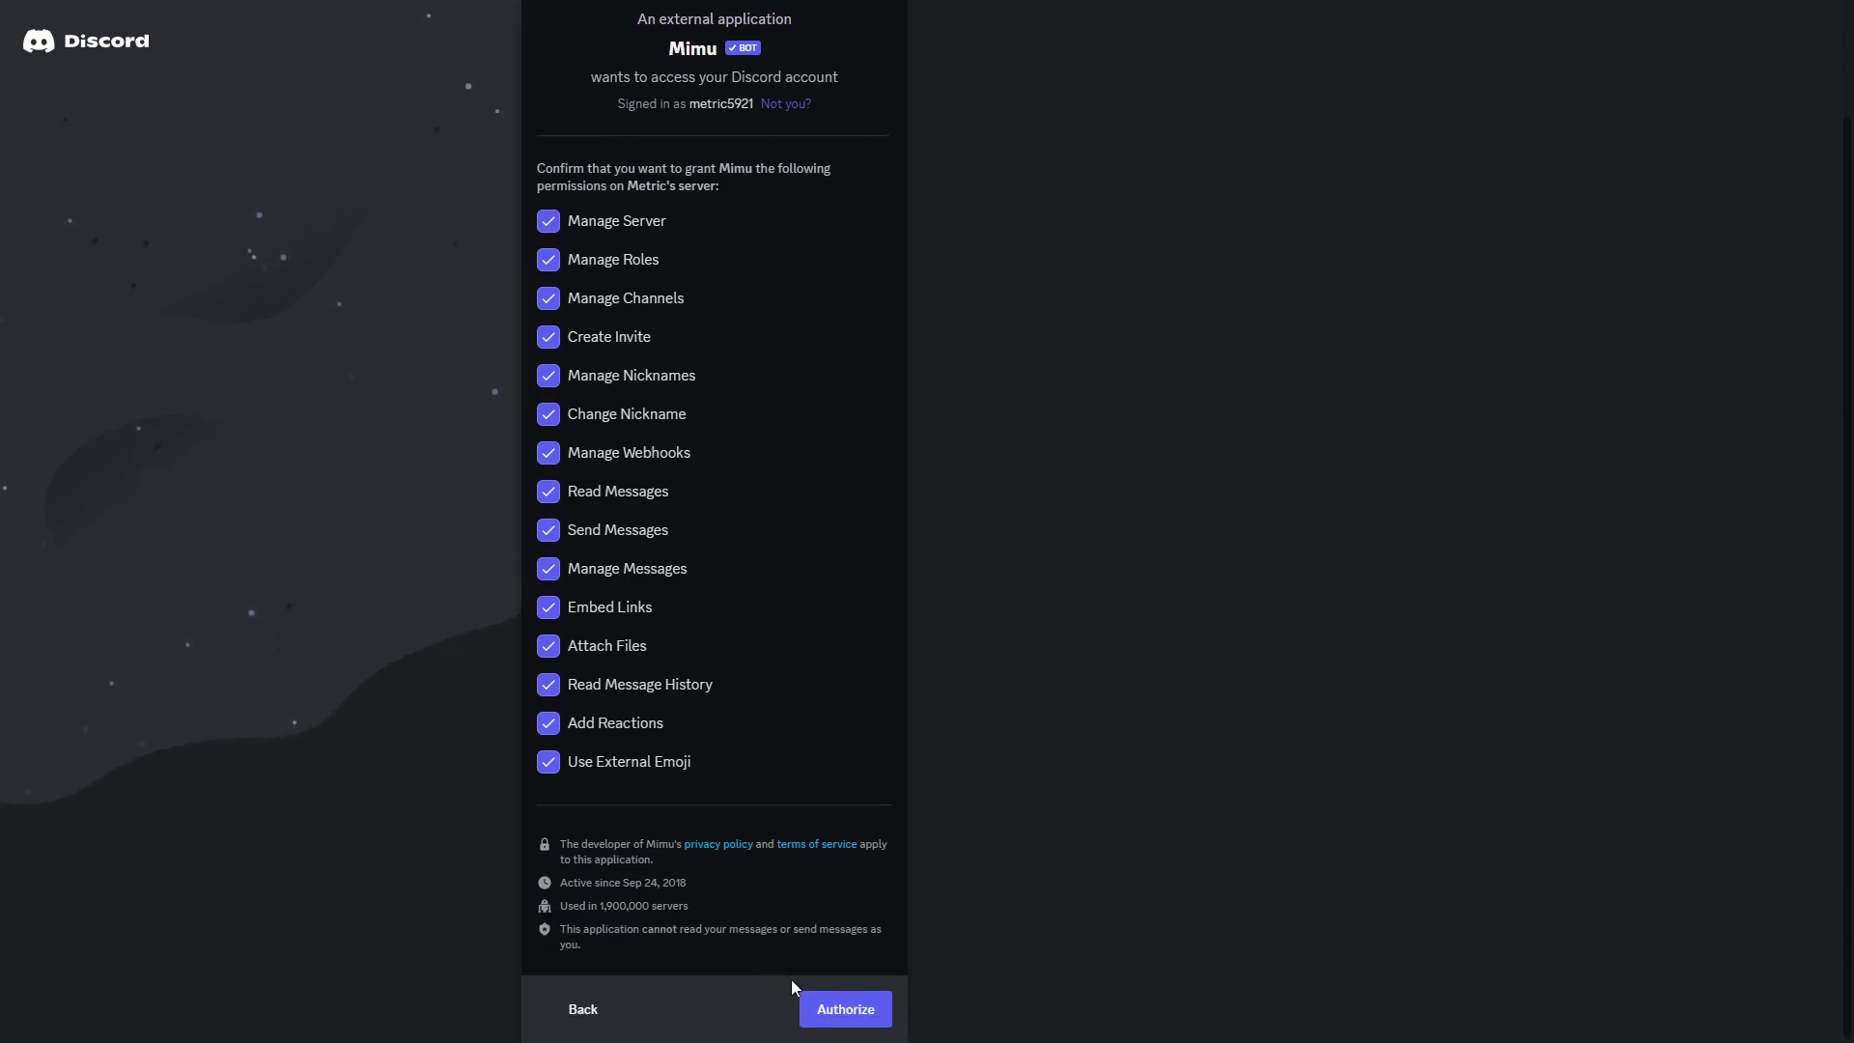
{"action": "scroll", "coordinate": [752, 697], "scroll_direction": "up", "scroll_amount": 1}
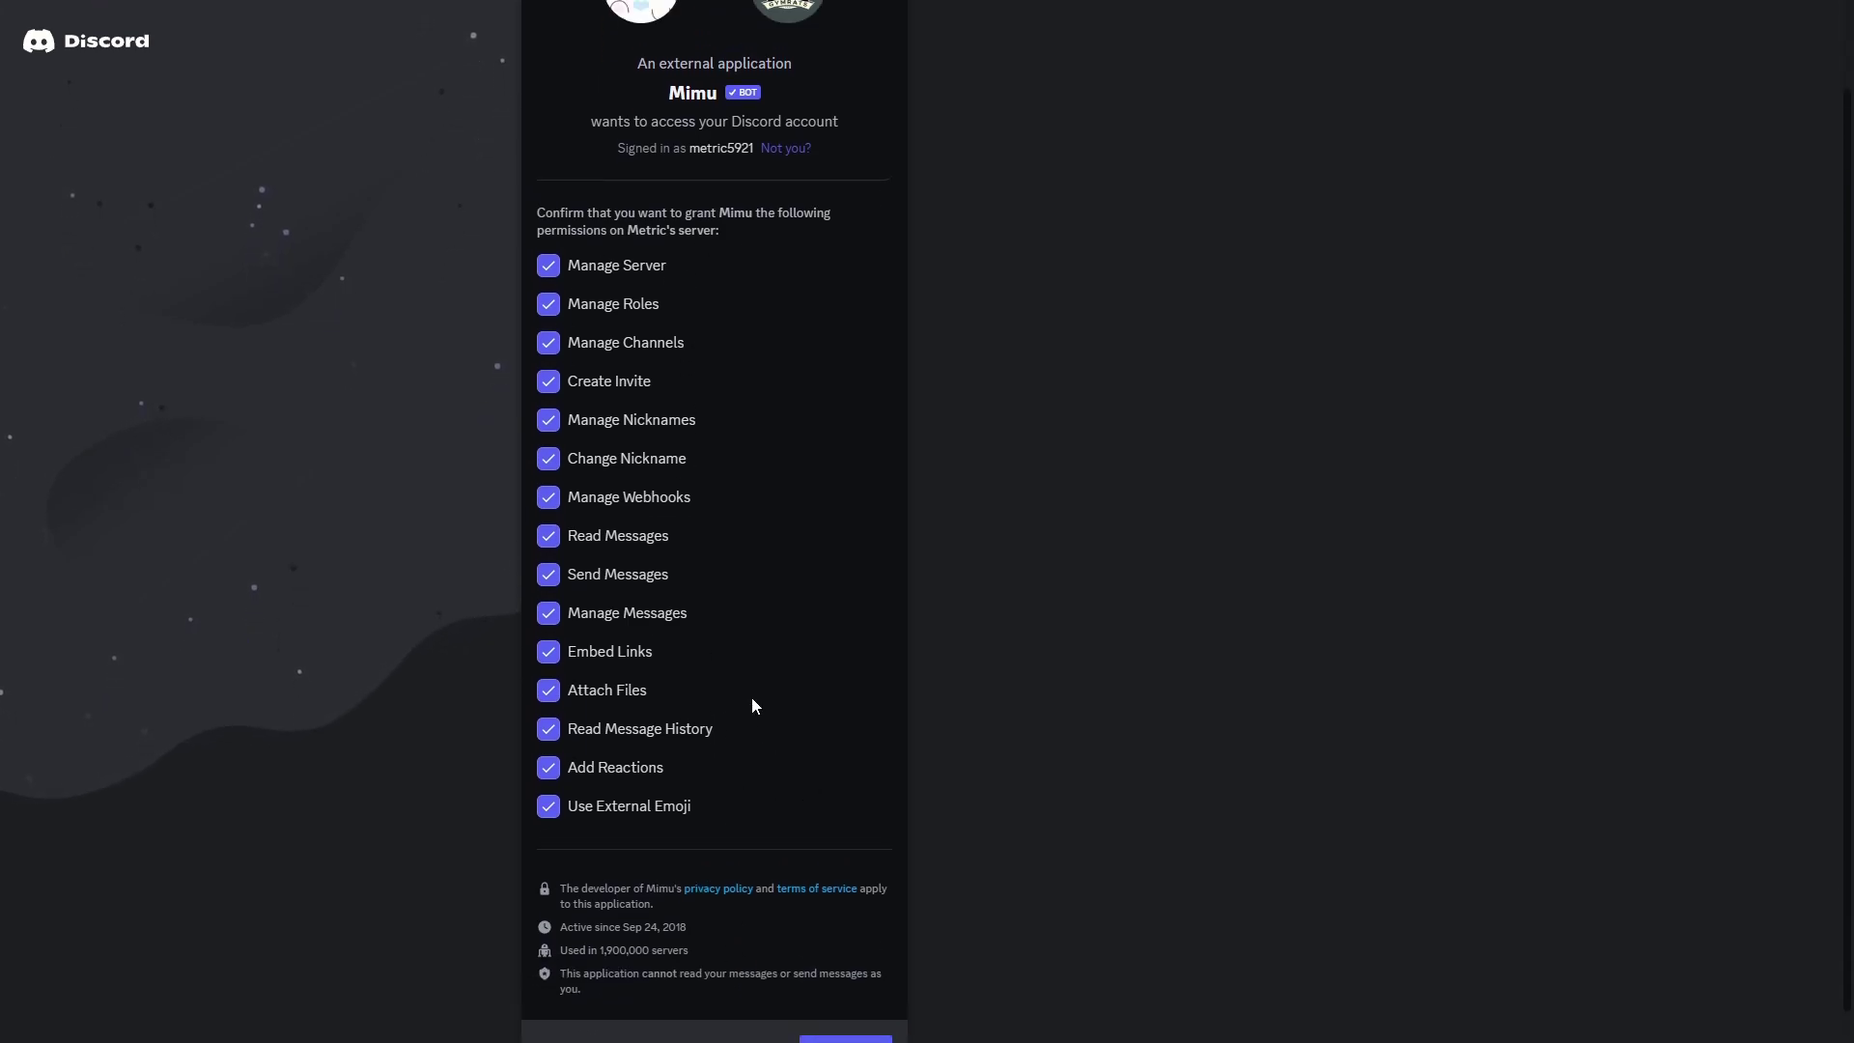
{"action": "scroll", "coordinate": [751, 697], "scroll_direction": "down", "scroll_amount": 1}
{"action": "left_click", "coordinate": [846, 1013]}
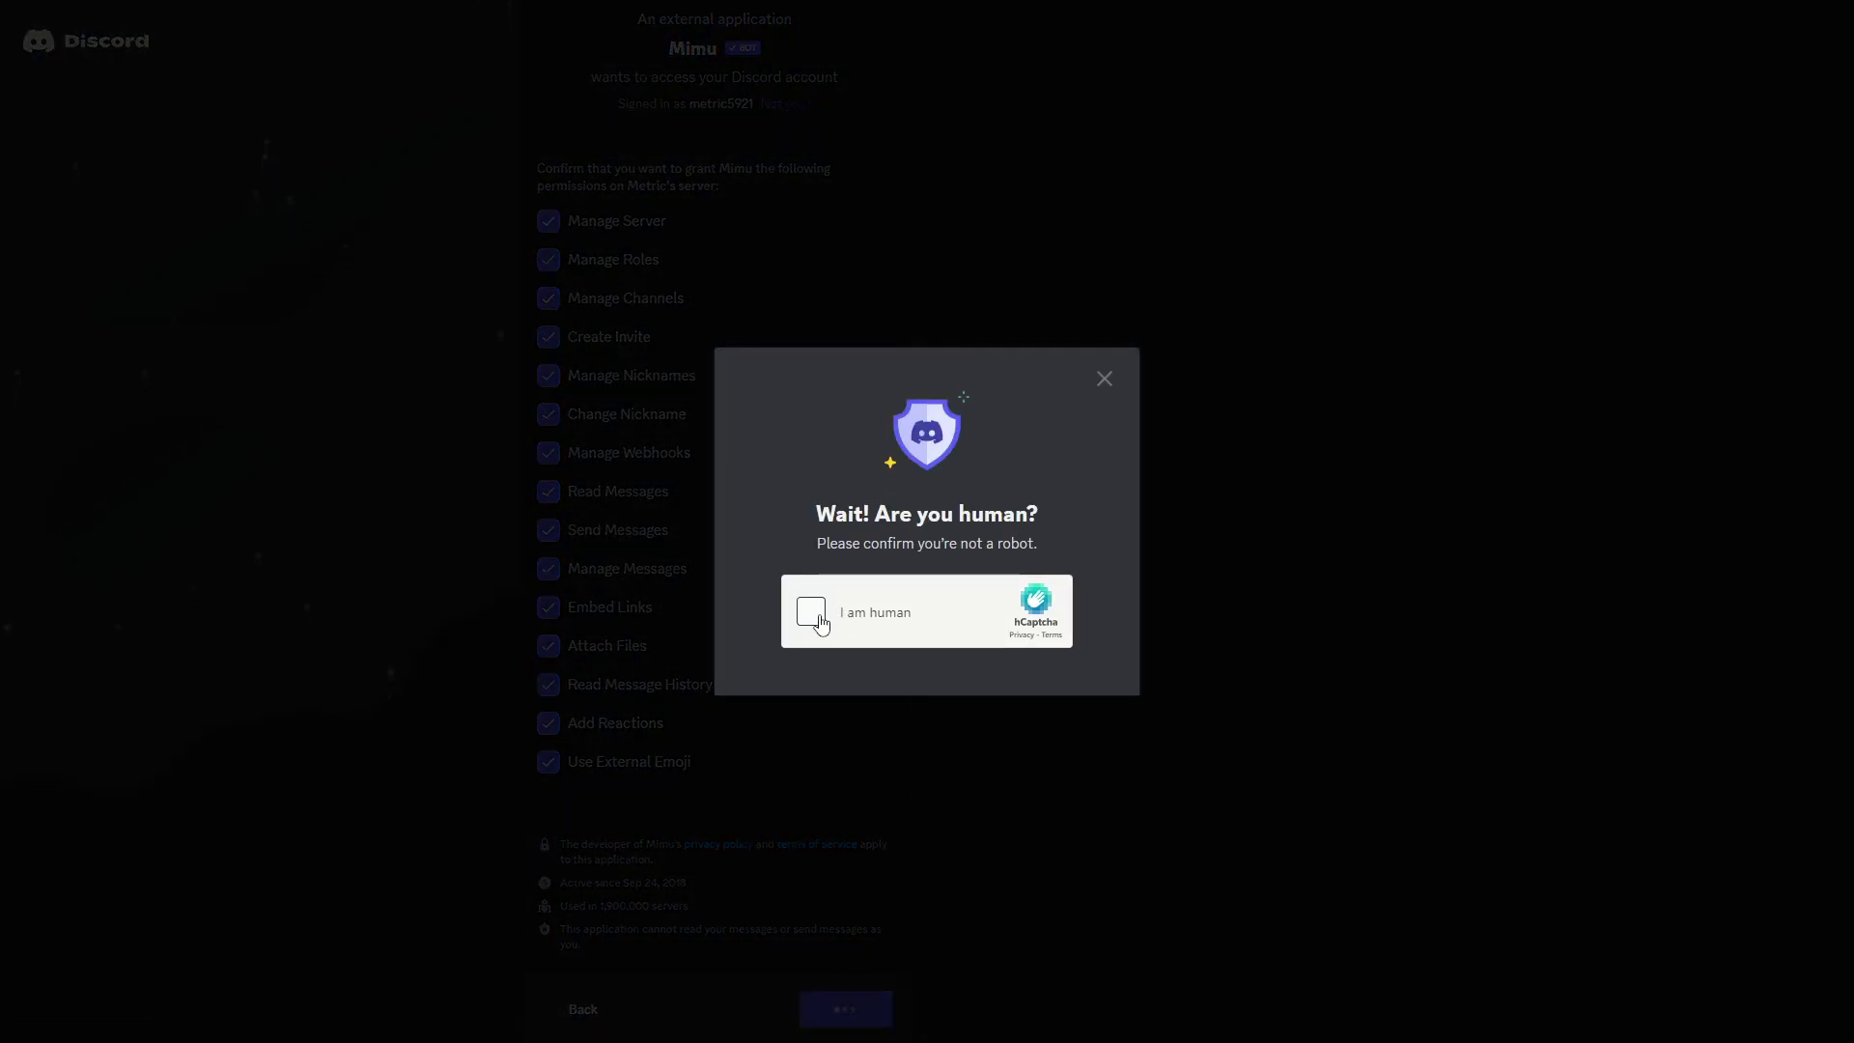
{"action": "left_click", "coordinate": [818, 616]}
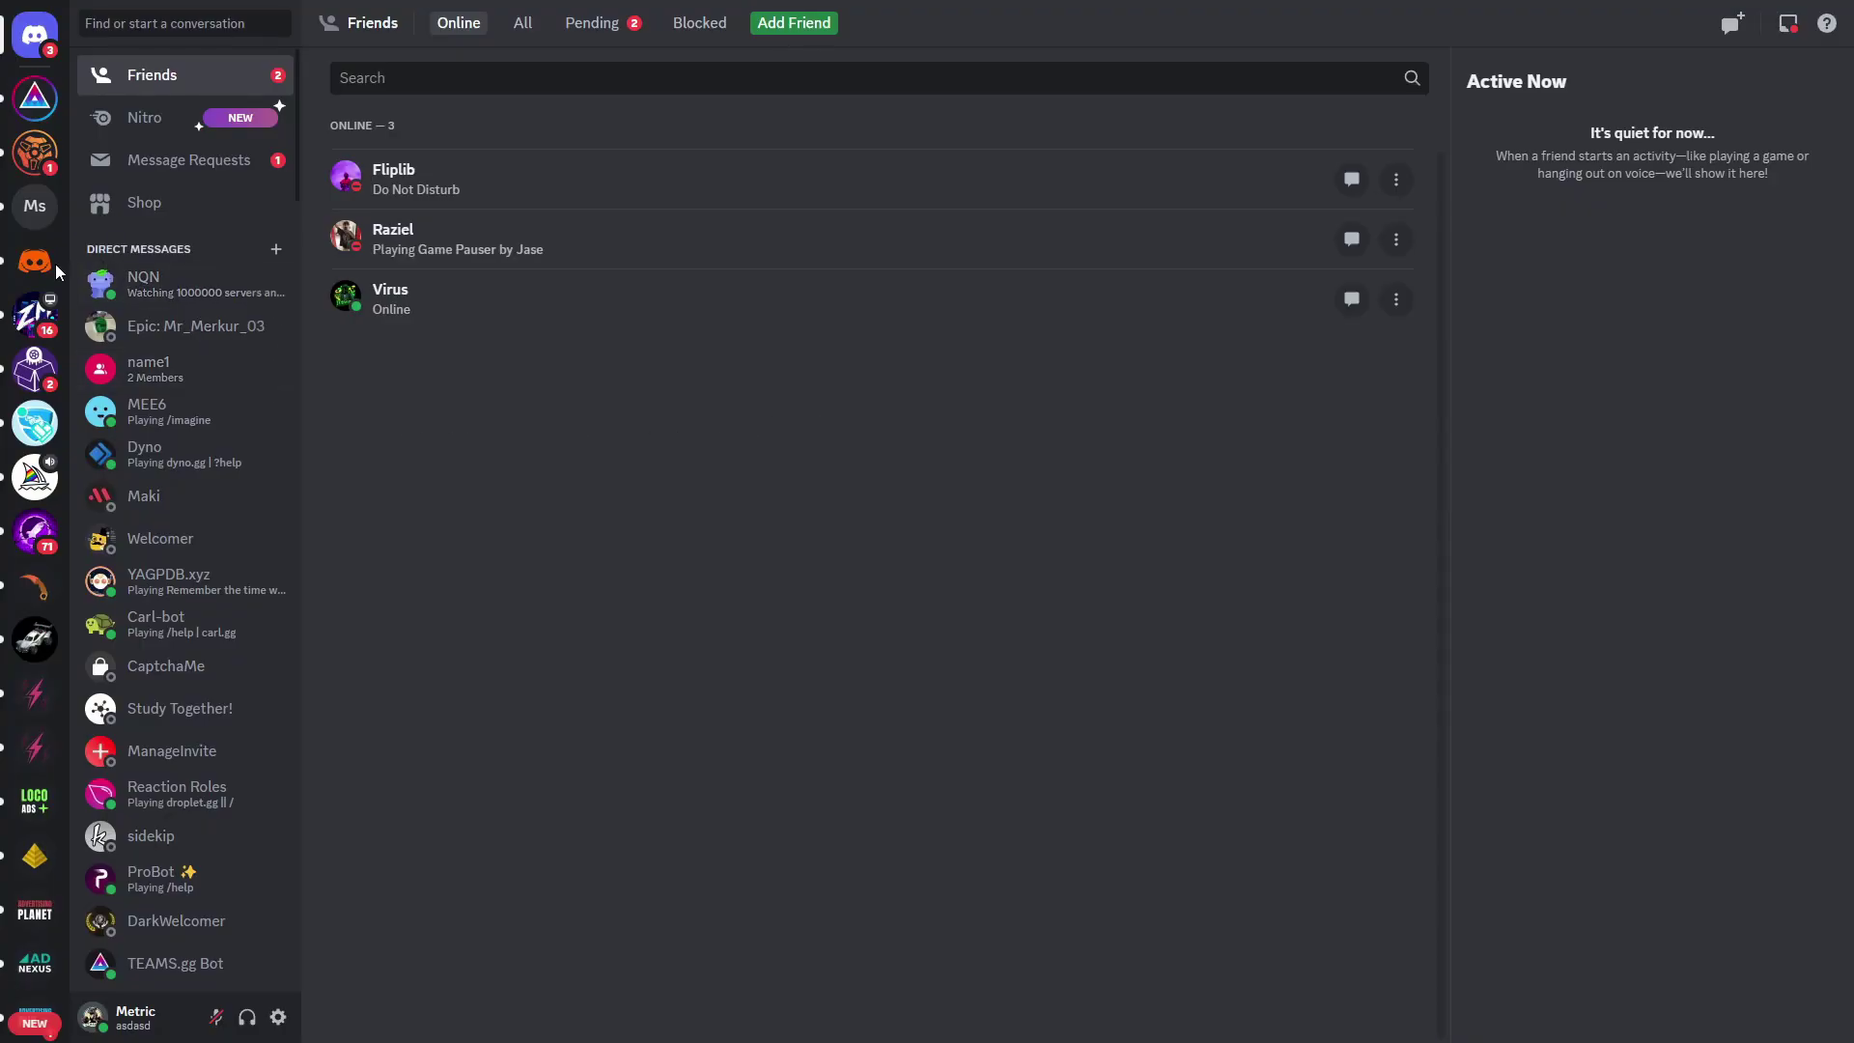
{"action": "left_click", "coordinate": [53, 262]}
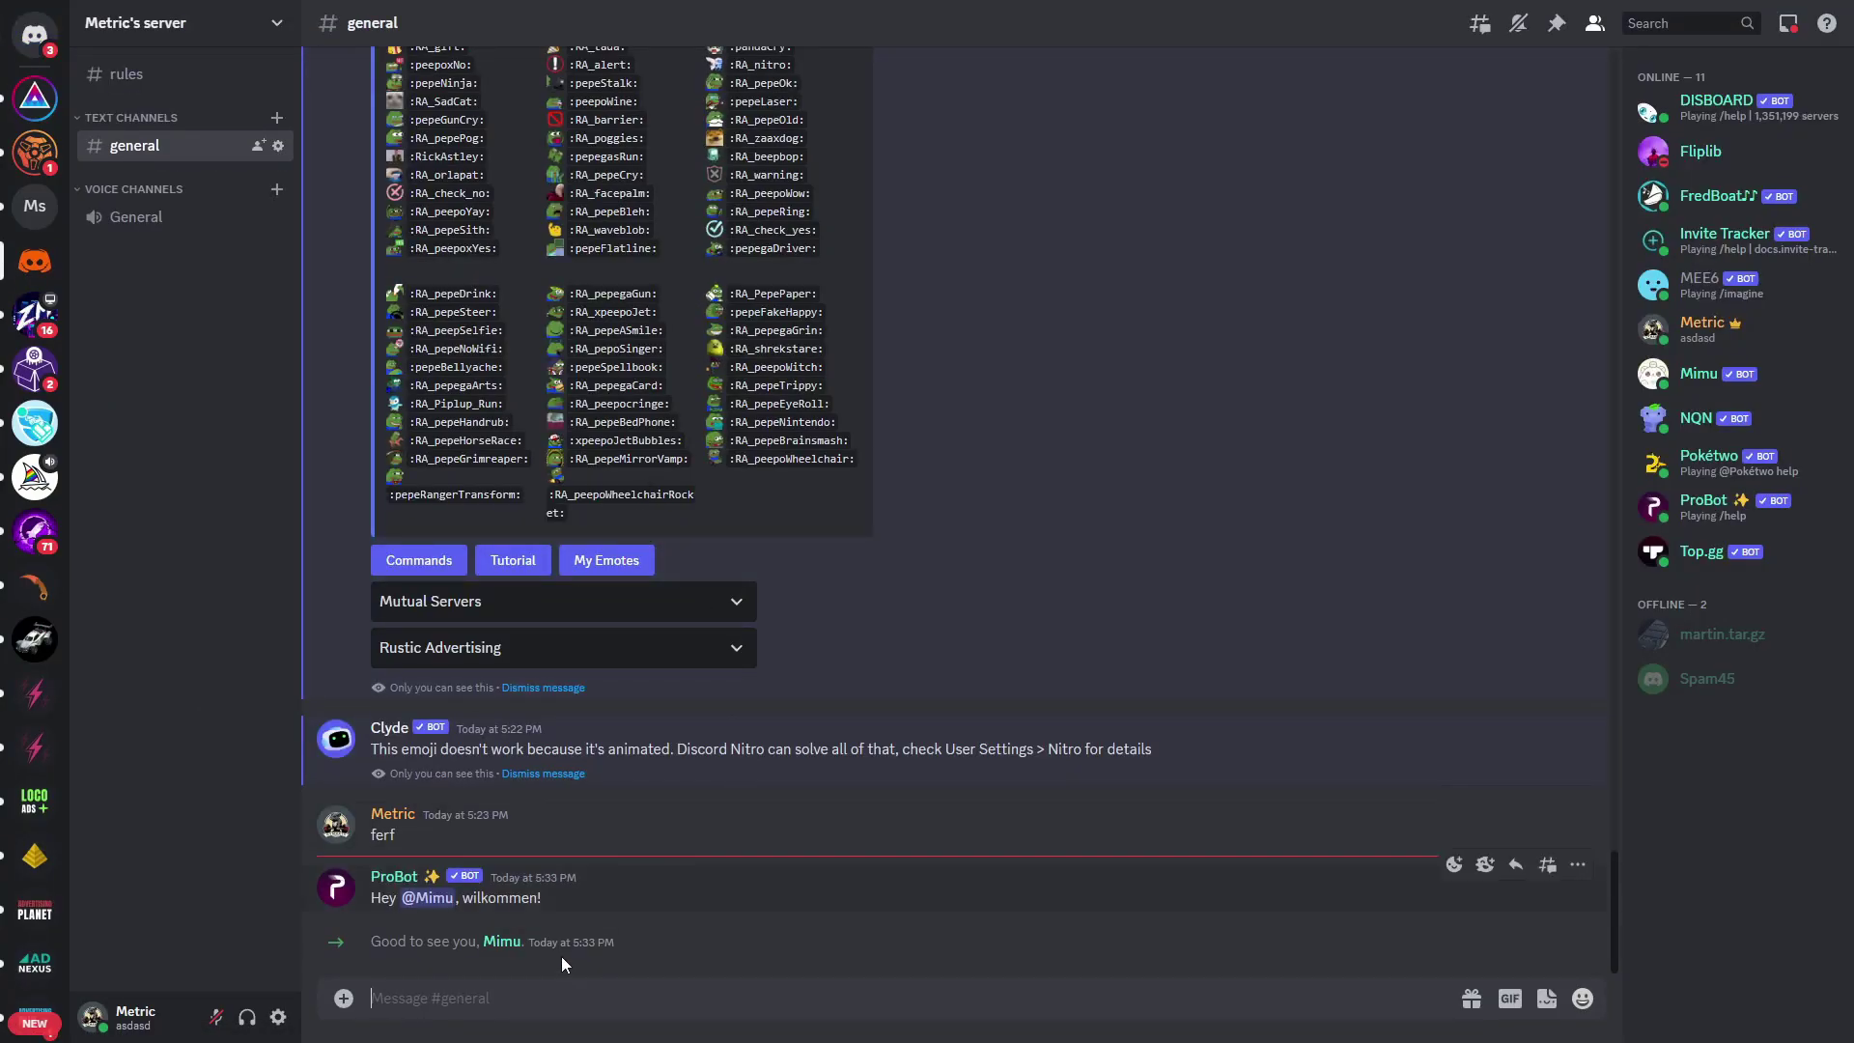
{"action": "left_click", "coordinate": [498, 943]}
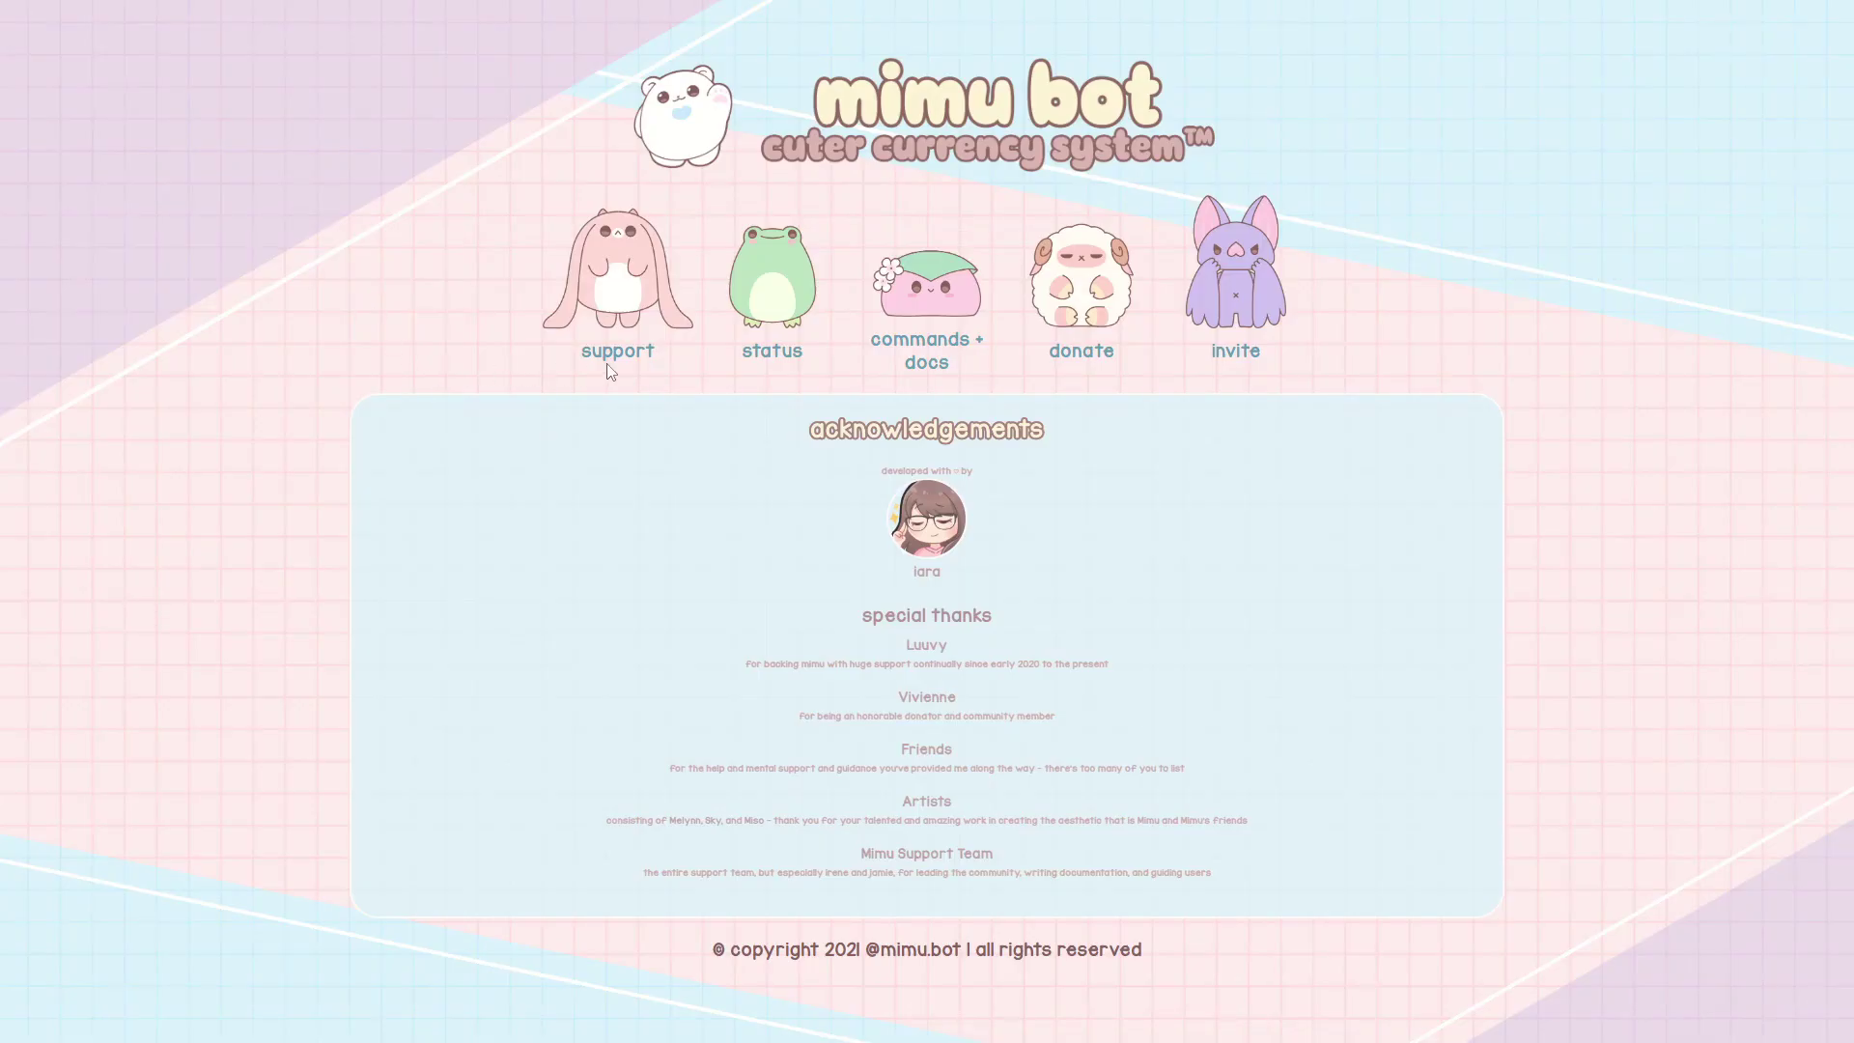
{"action": "left_click", "coordinate": [738, 304]}
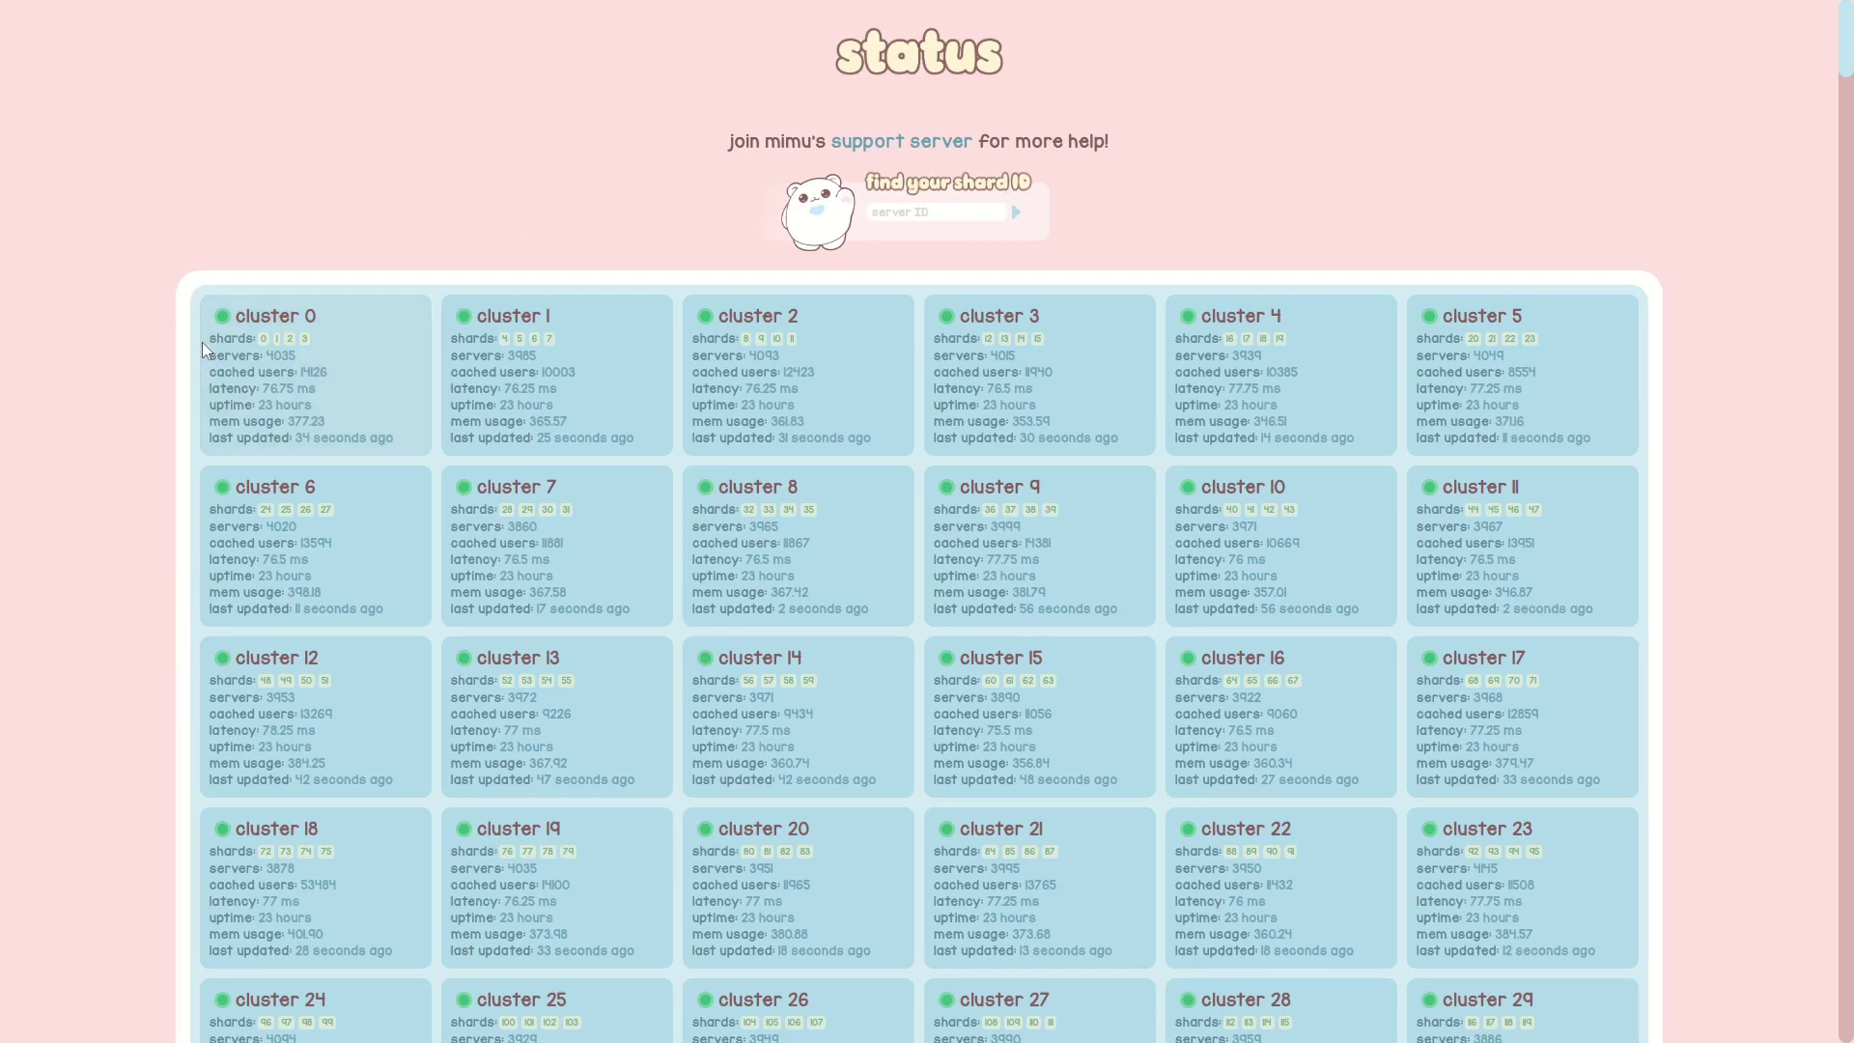
{"action": "scroll", "coordinate": [201, 342], "scroll_direction": "down", "scroll_amount": 20}
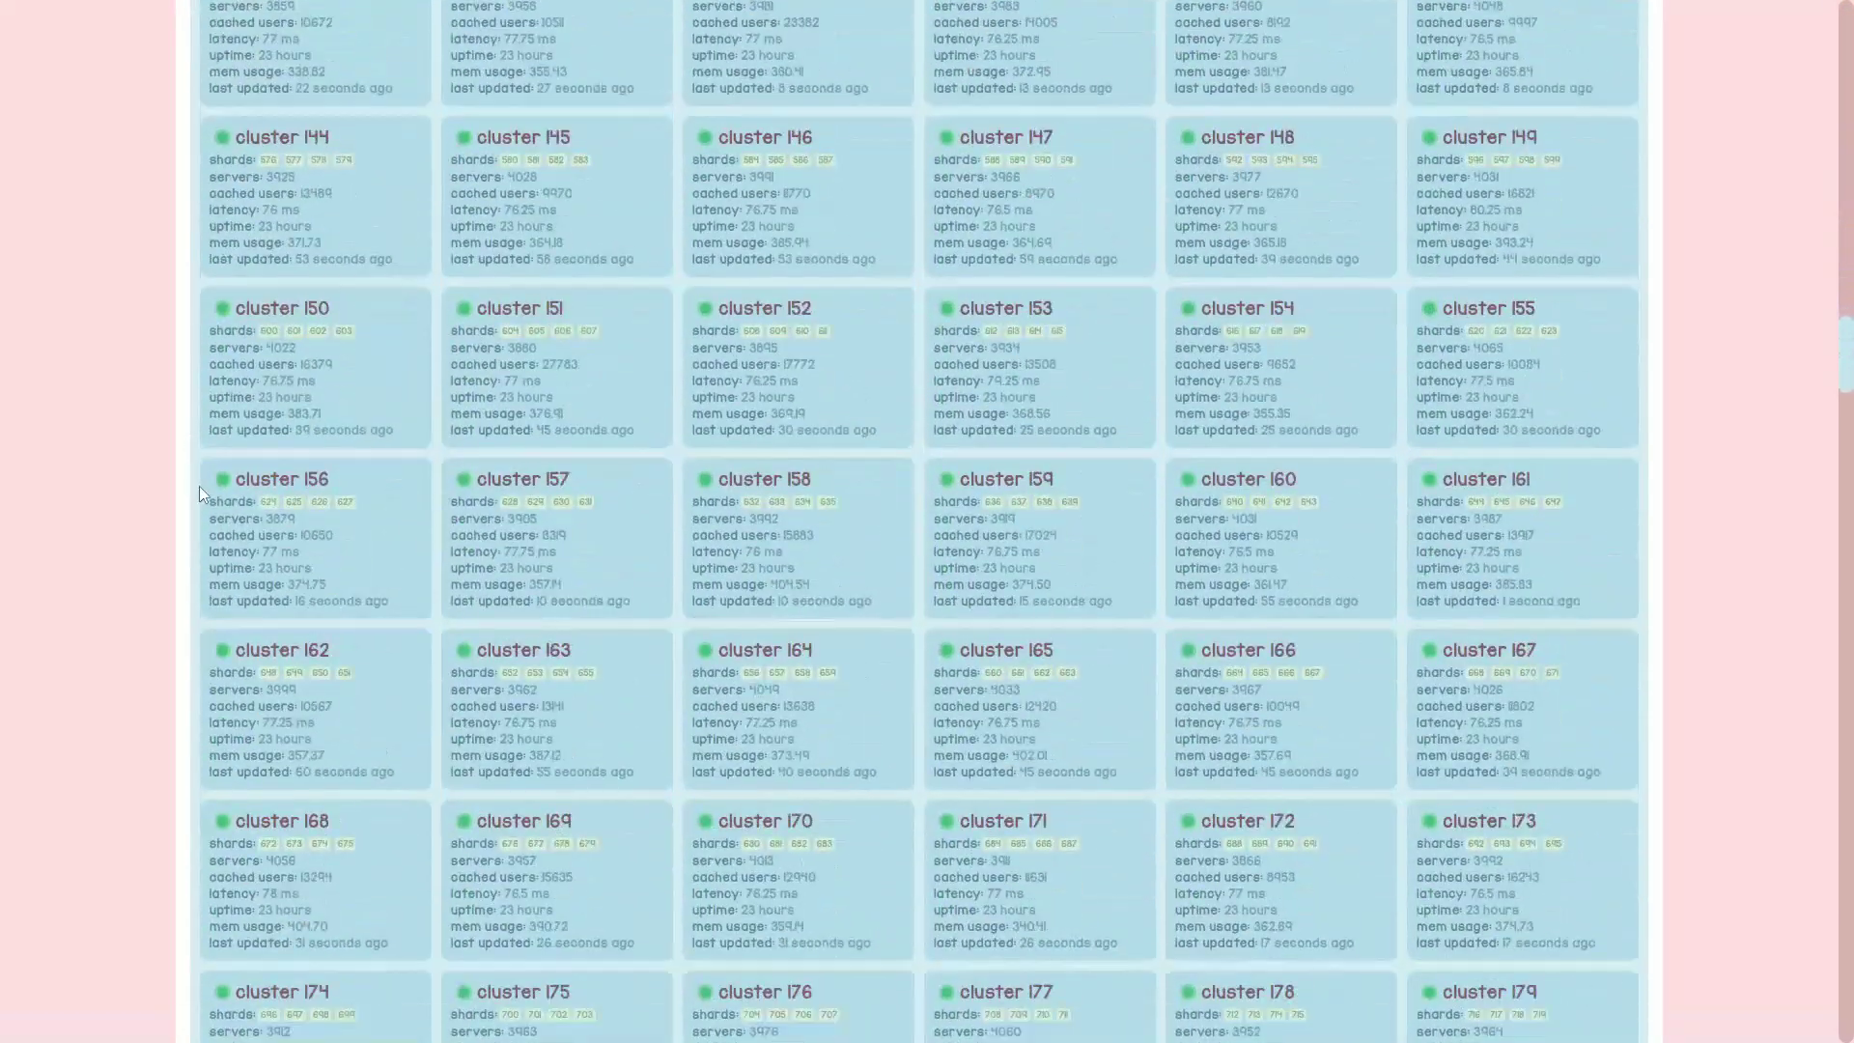
{"action": "scroll", "coordinate": [199, 484], "scroll_direction": "down", "scroll_amount": 20}
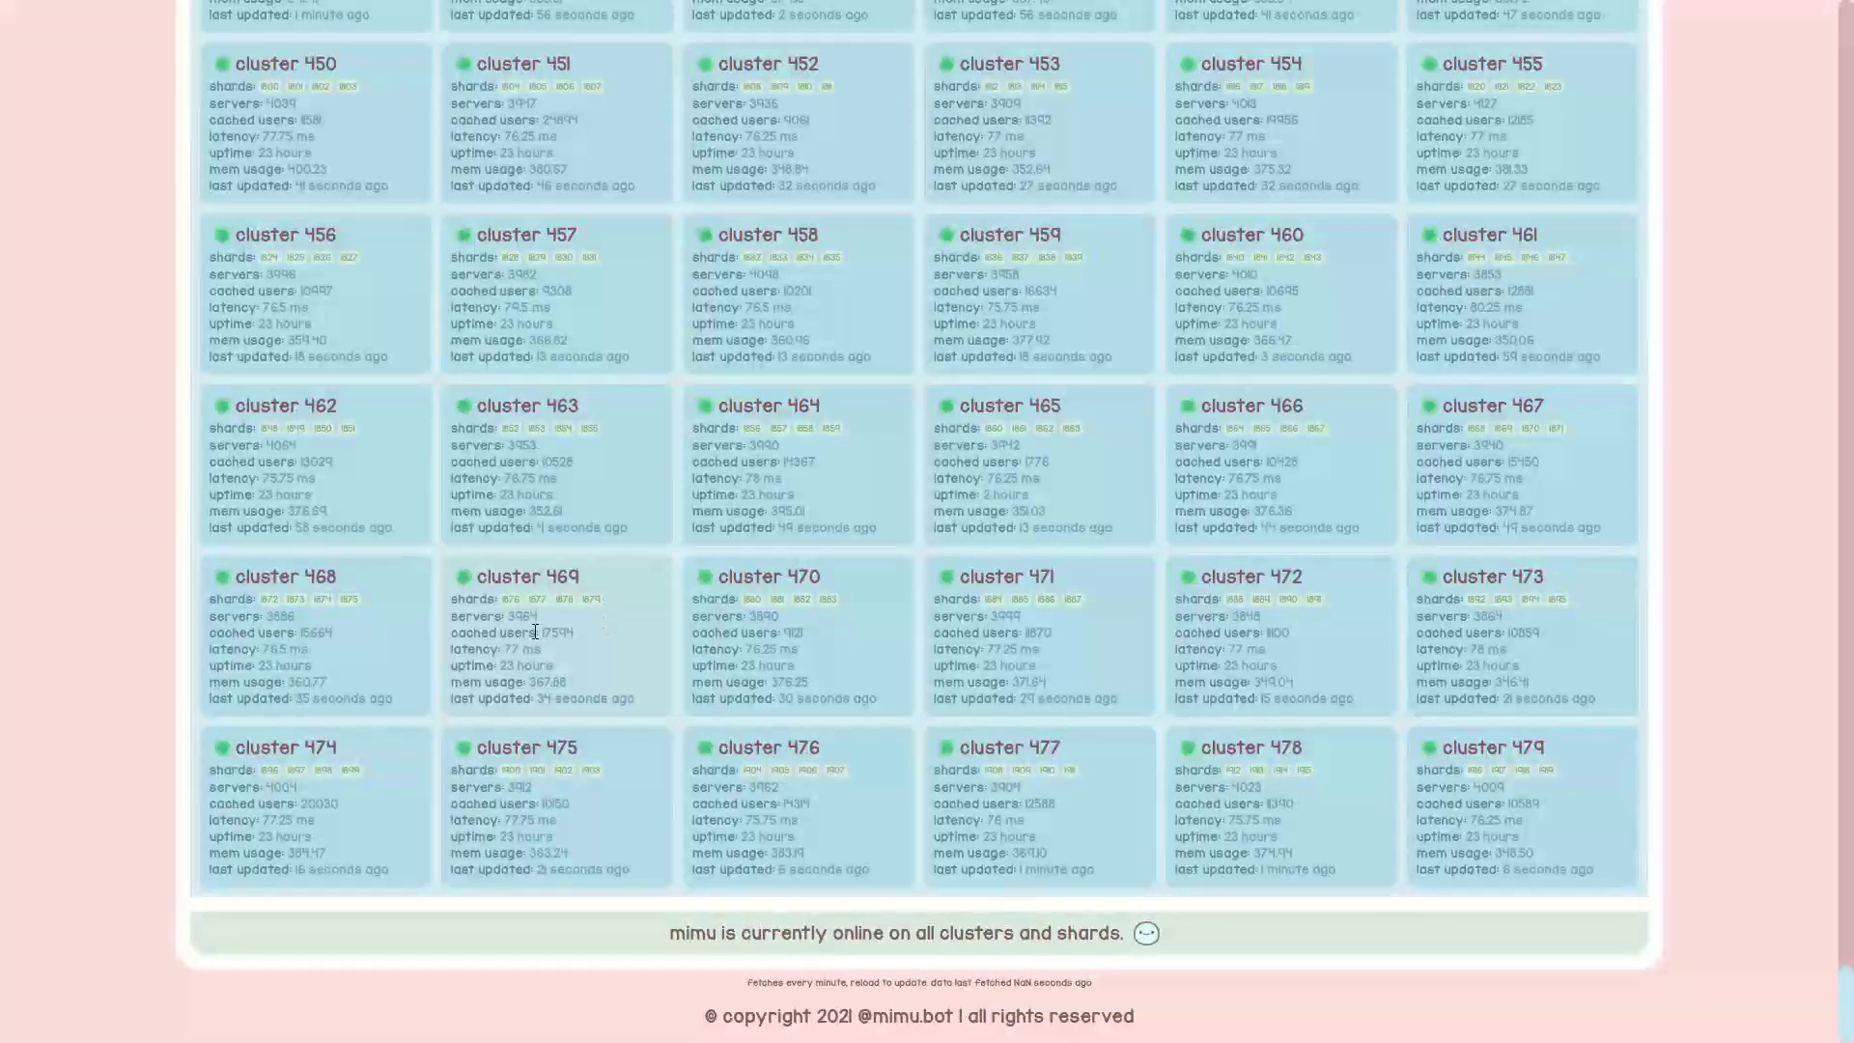
{"action": "double_click", "coordinate": [976, 749]}
{"action": "left_click", "coordinate": [1066, 753]}
{"action": "left_click_drag", "start_coordinate": [1225, 751], "coordinate": [1272, 751]}
{"action": "left_click", "coordinate": [1306, 750]}
{"action": "scroll", "coordinate": [762, 810], "scroll_direction": "up", "scroll_amount": 20}
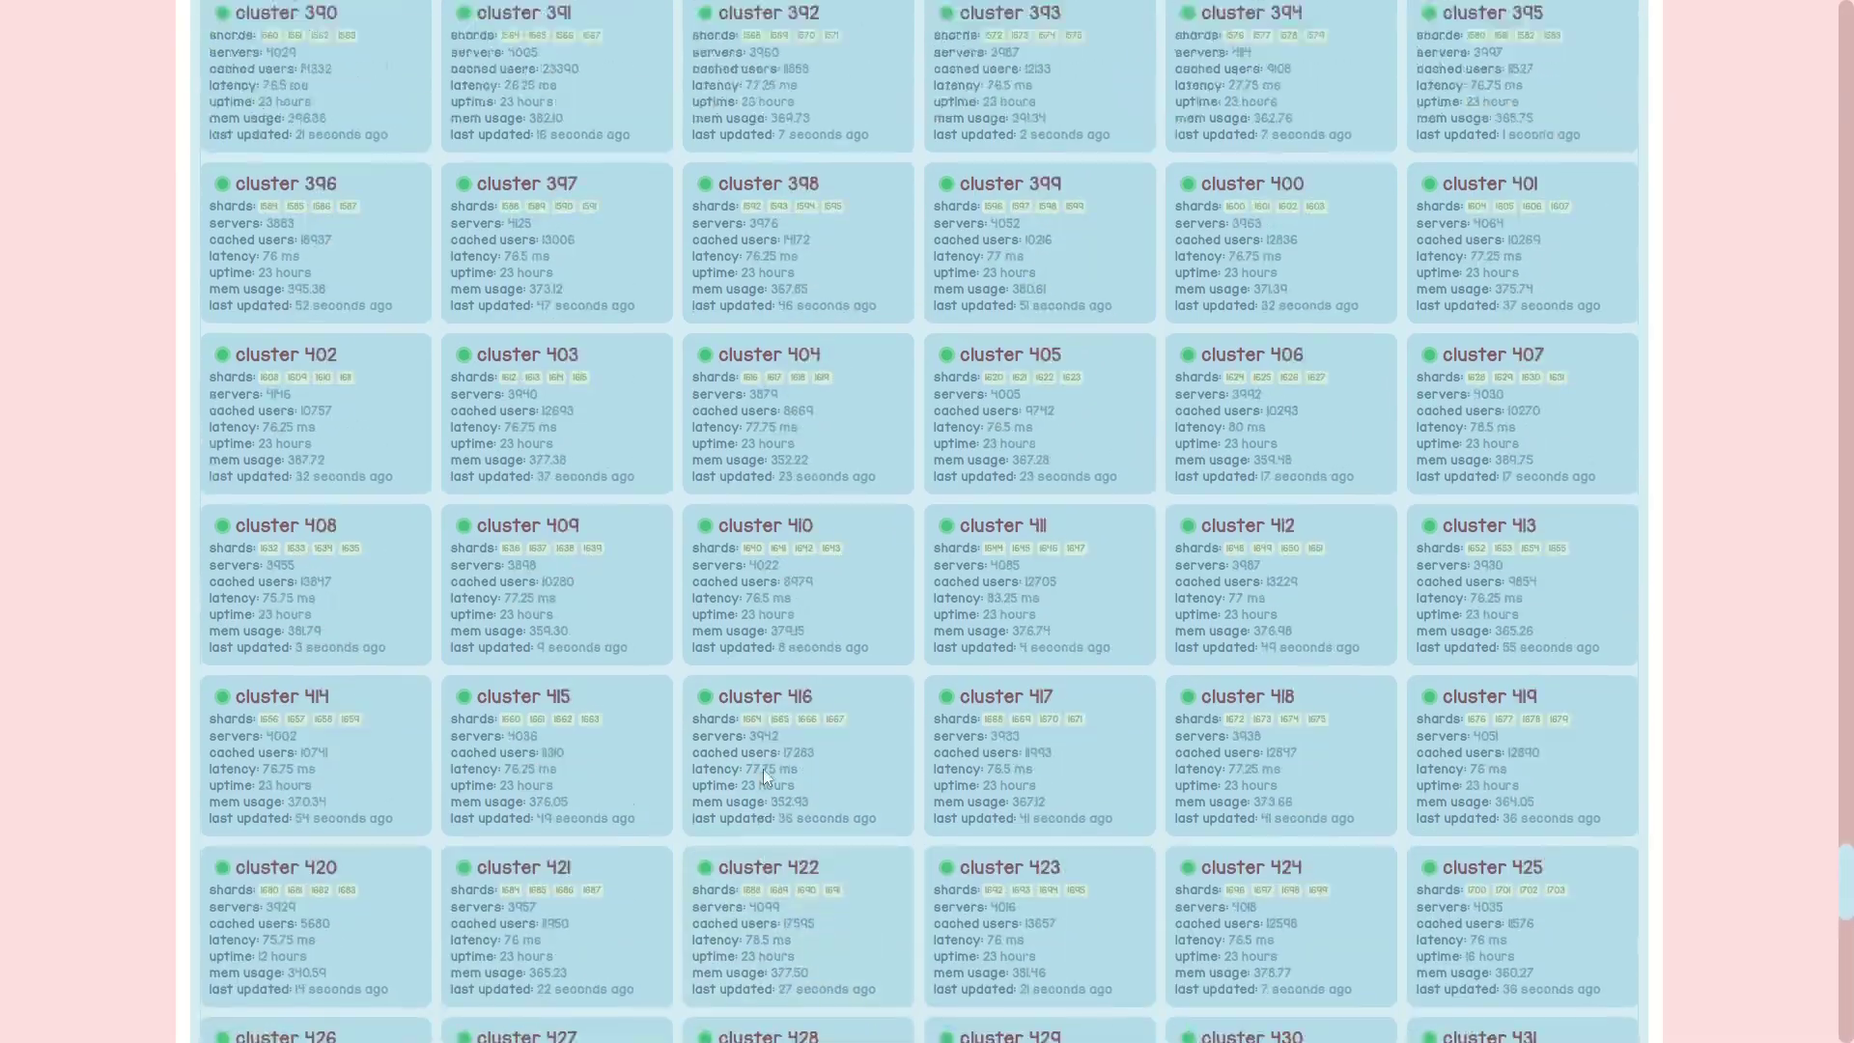
{"action": "scroll", "coordinate": [702, 613], "scroll_direction": "up", "scroll_amount": 15}
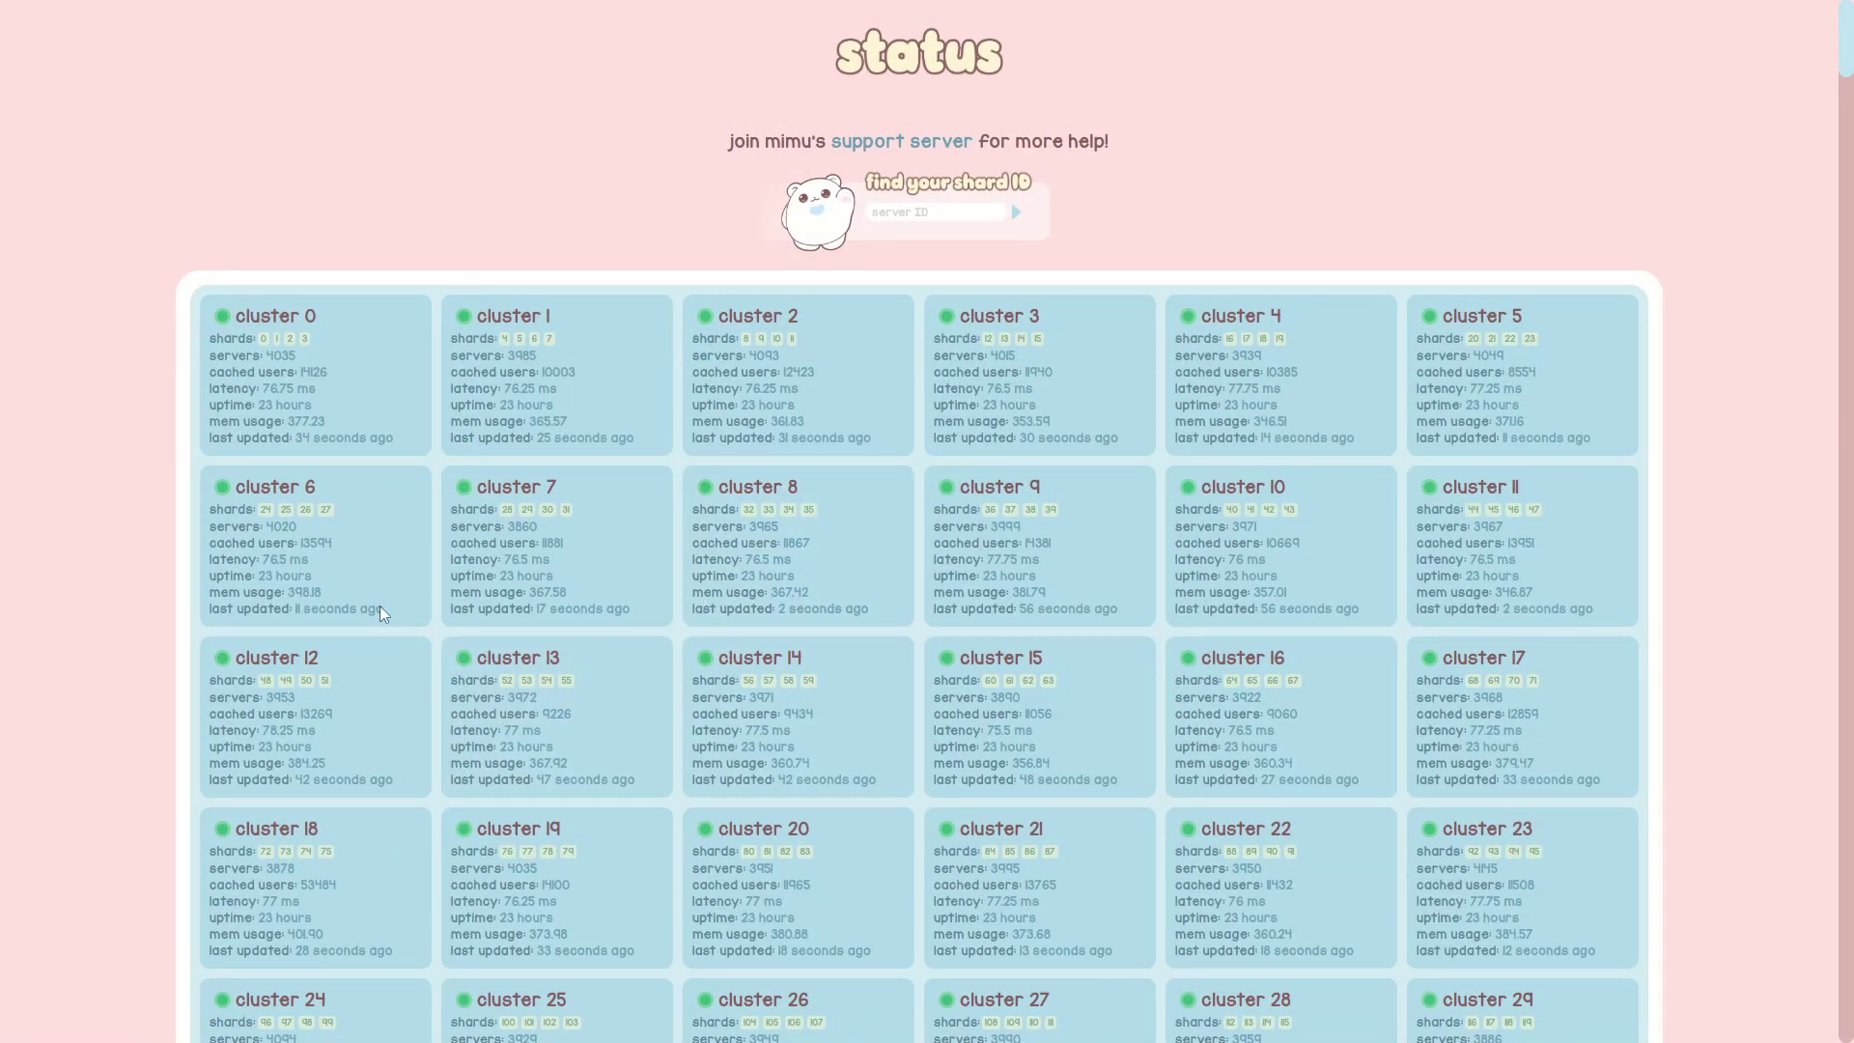
{"action": "scroll", "coordinate": [380, 605], "scroll_direction": "down", "scroll_amount": 20}
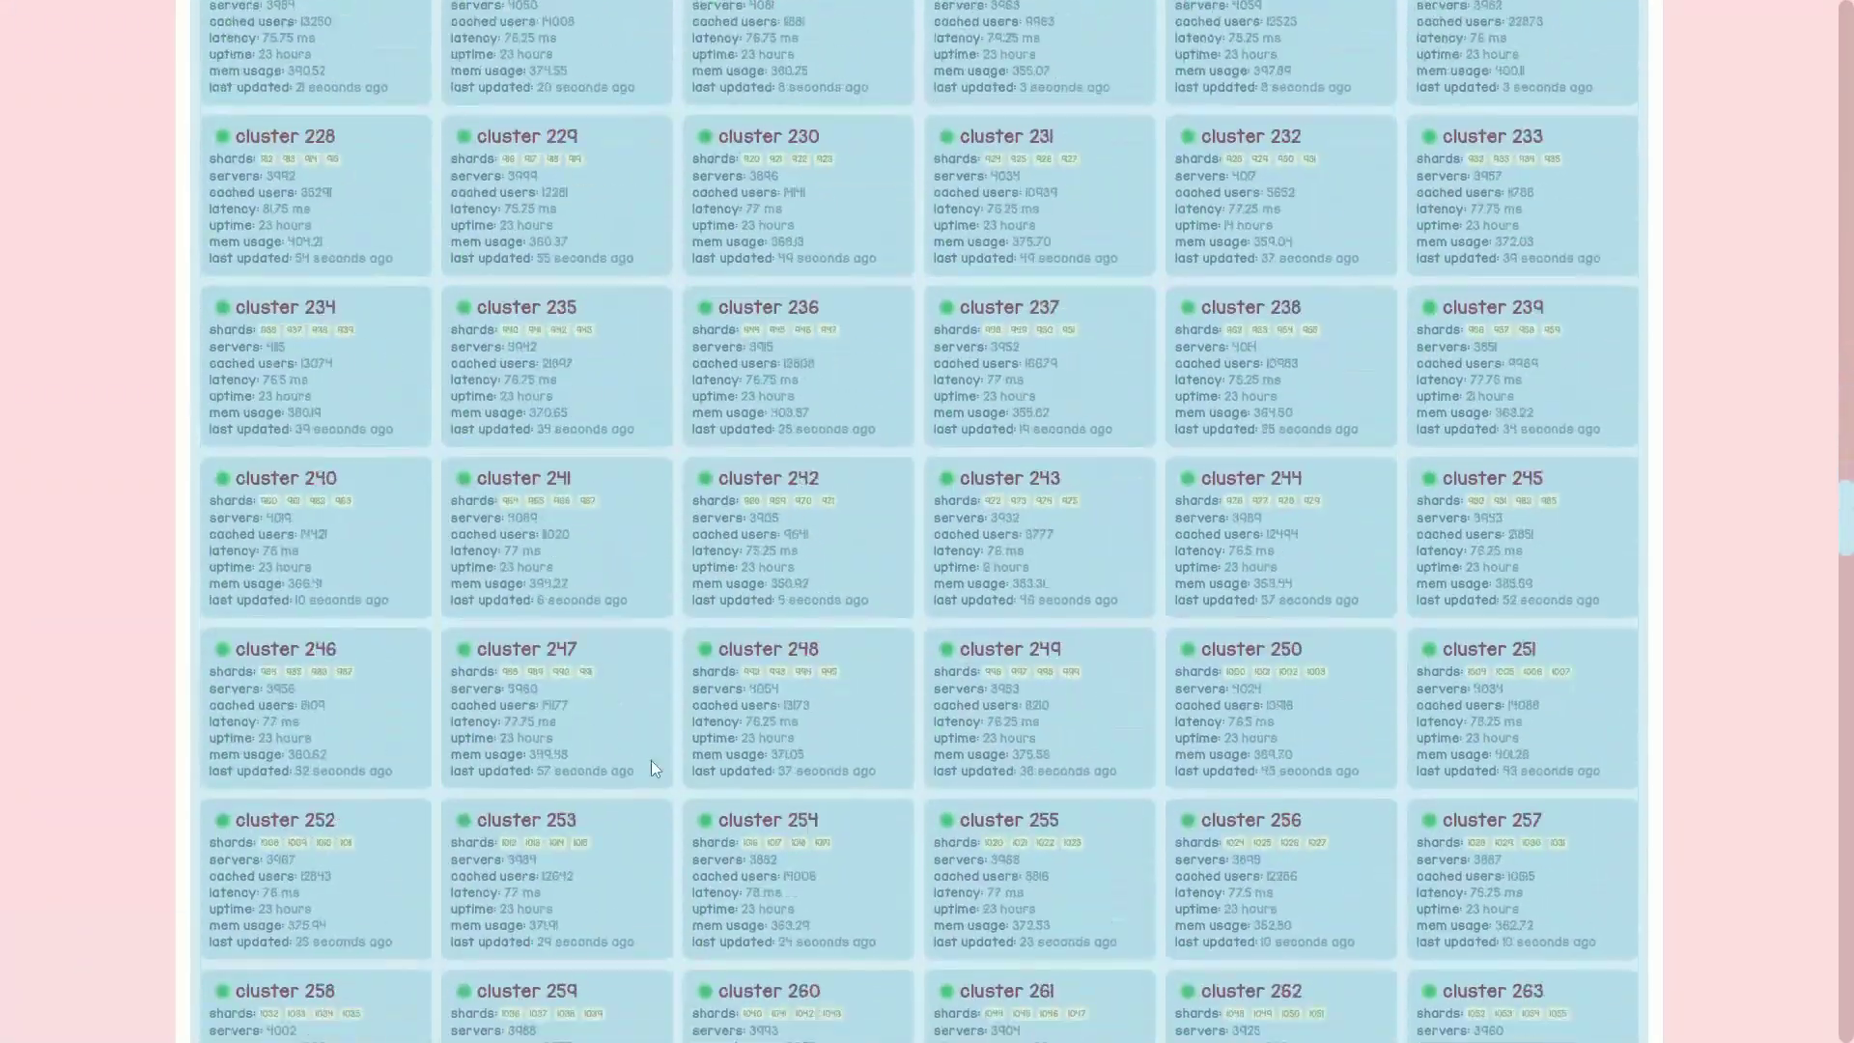
{"action": "scroll", "coordinate": [652, 766], "scroll_direction": "down", "scroll_amount": 18}
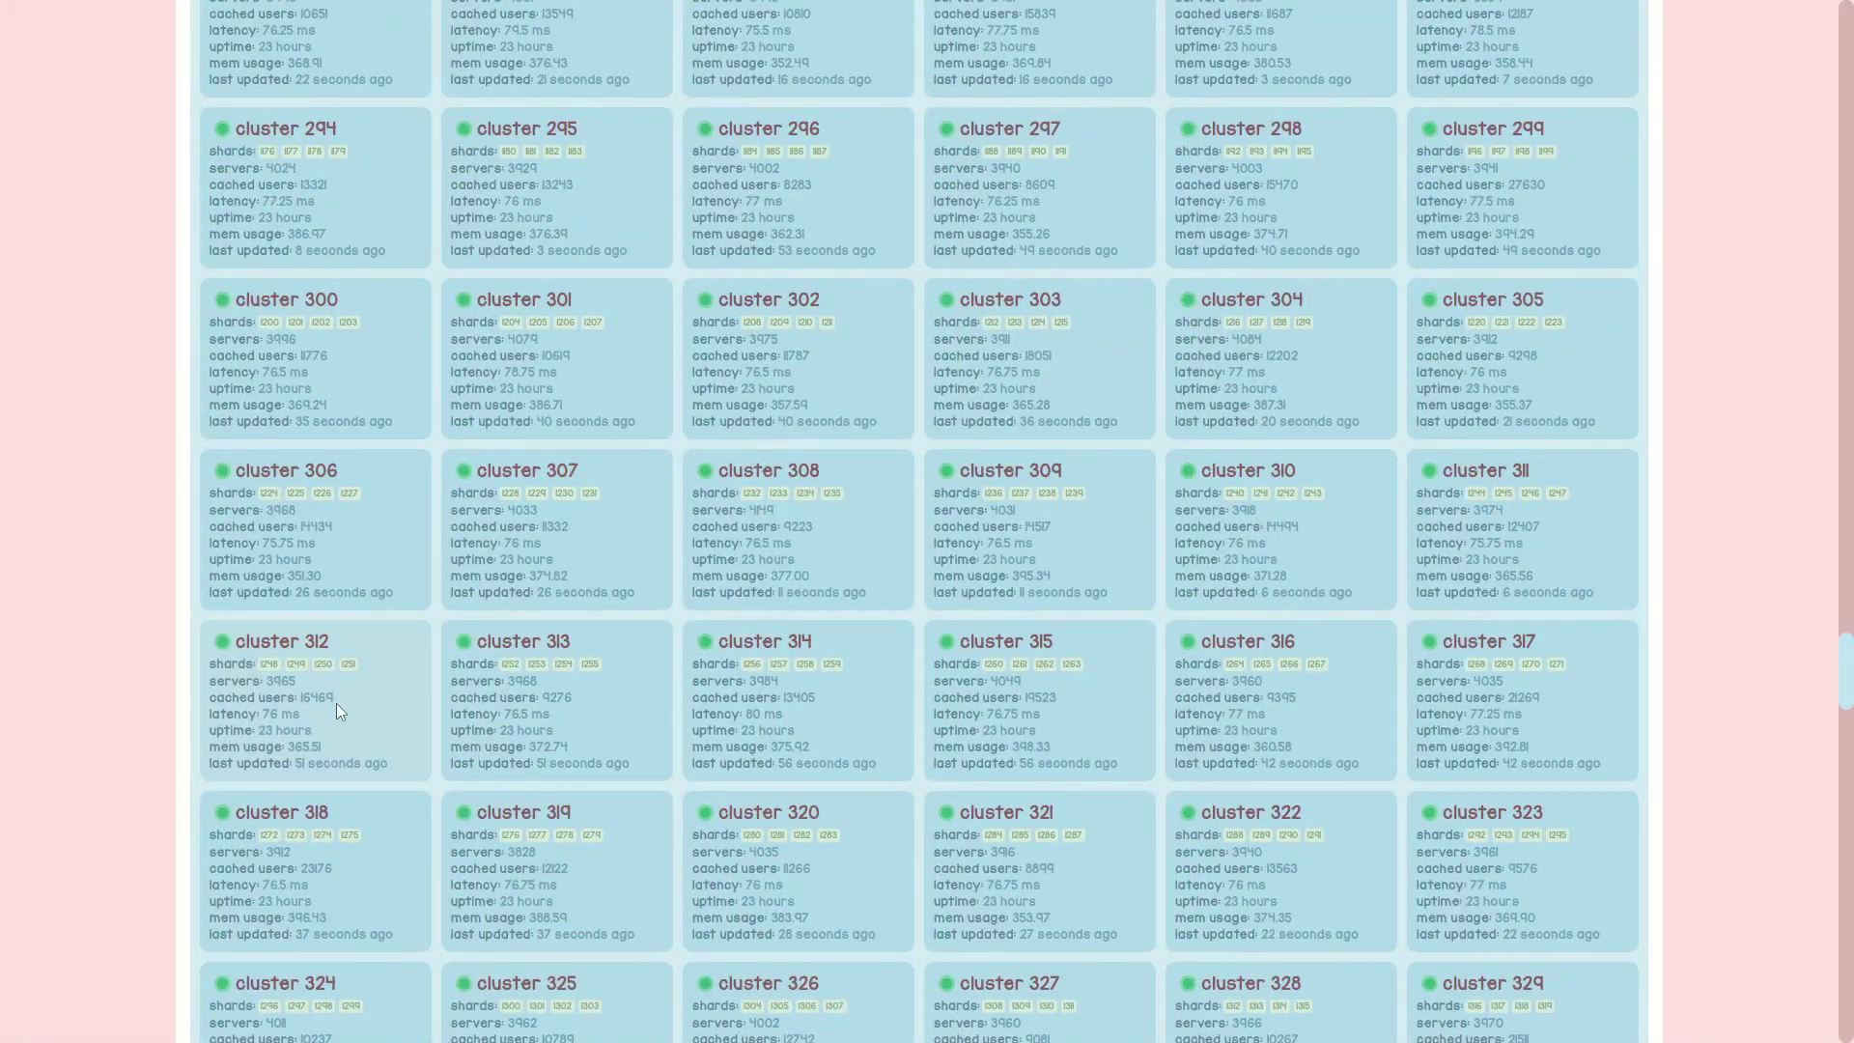
{"action": "scroll", "coordinate": [338, 712], "scroll_direction": "down", "scroll_amount": 20}
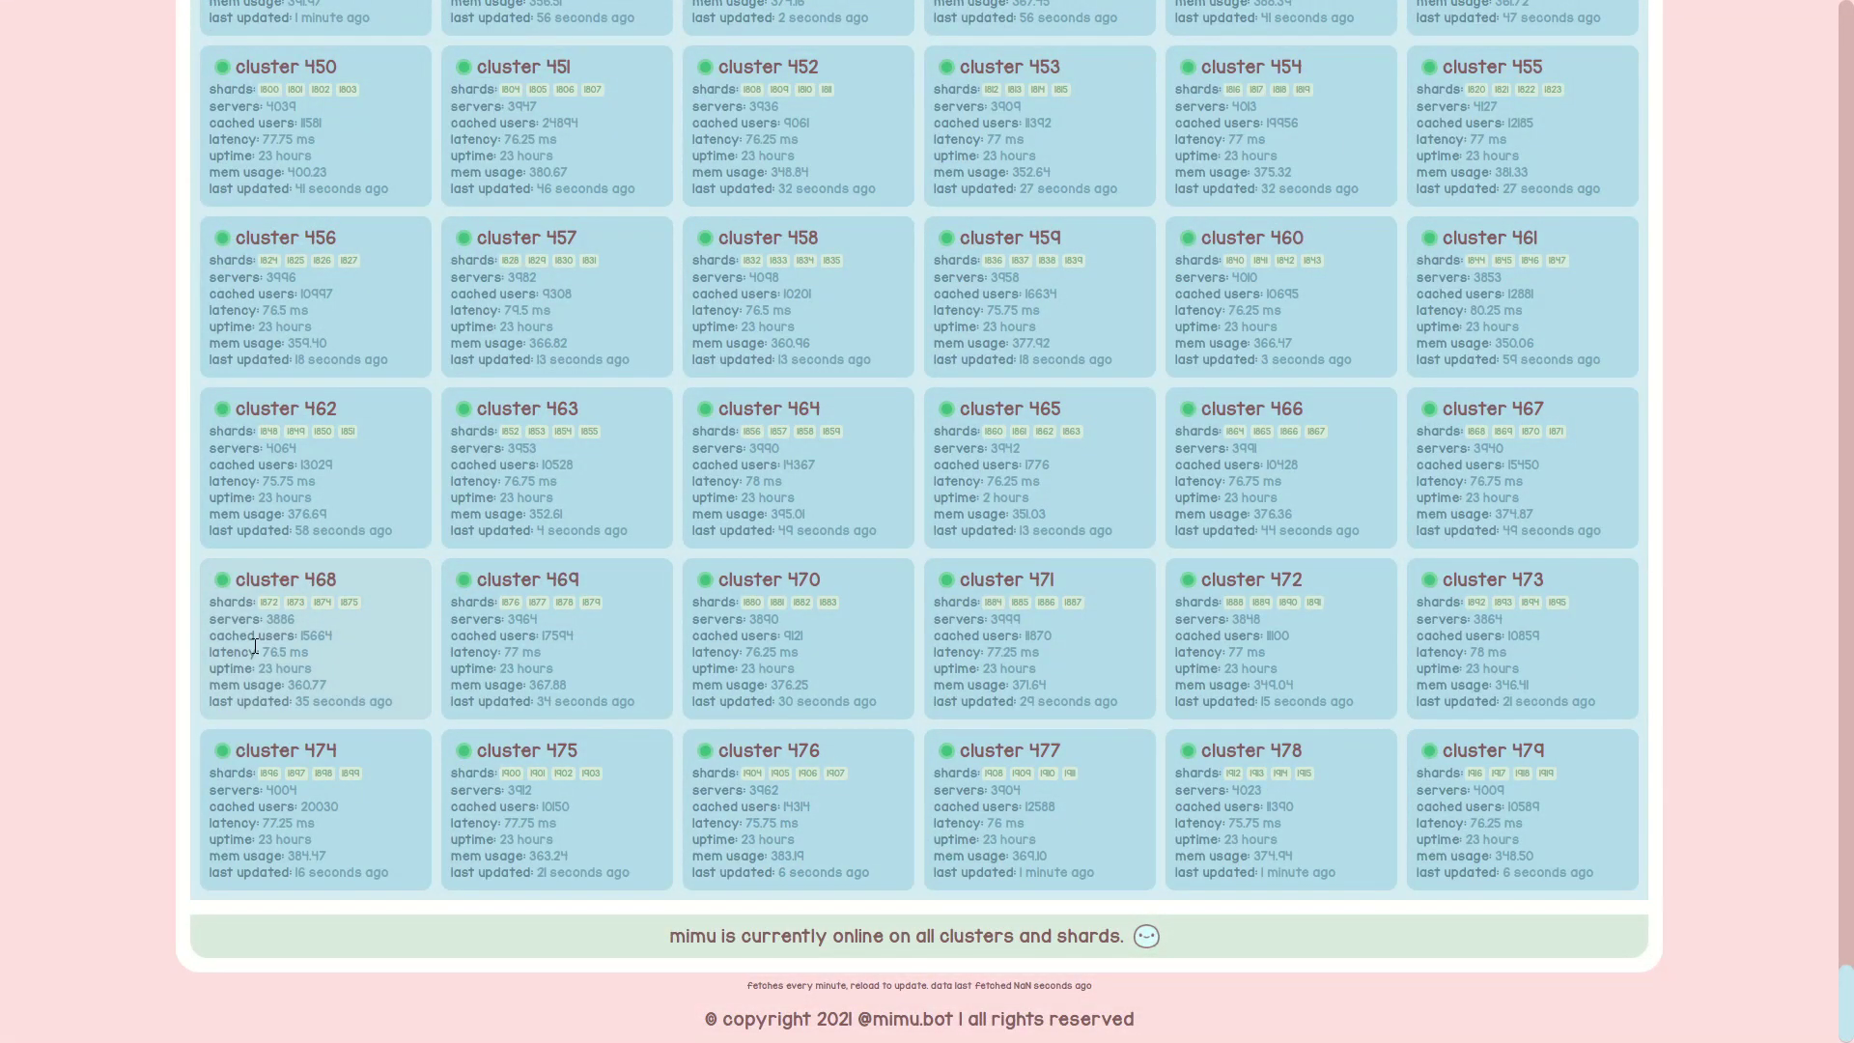
{"action": "scroll", "coordinate": [254, 645], "scroll_direction": "up", "scroll_amount": 20}
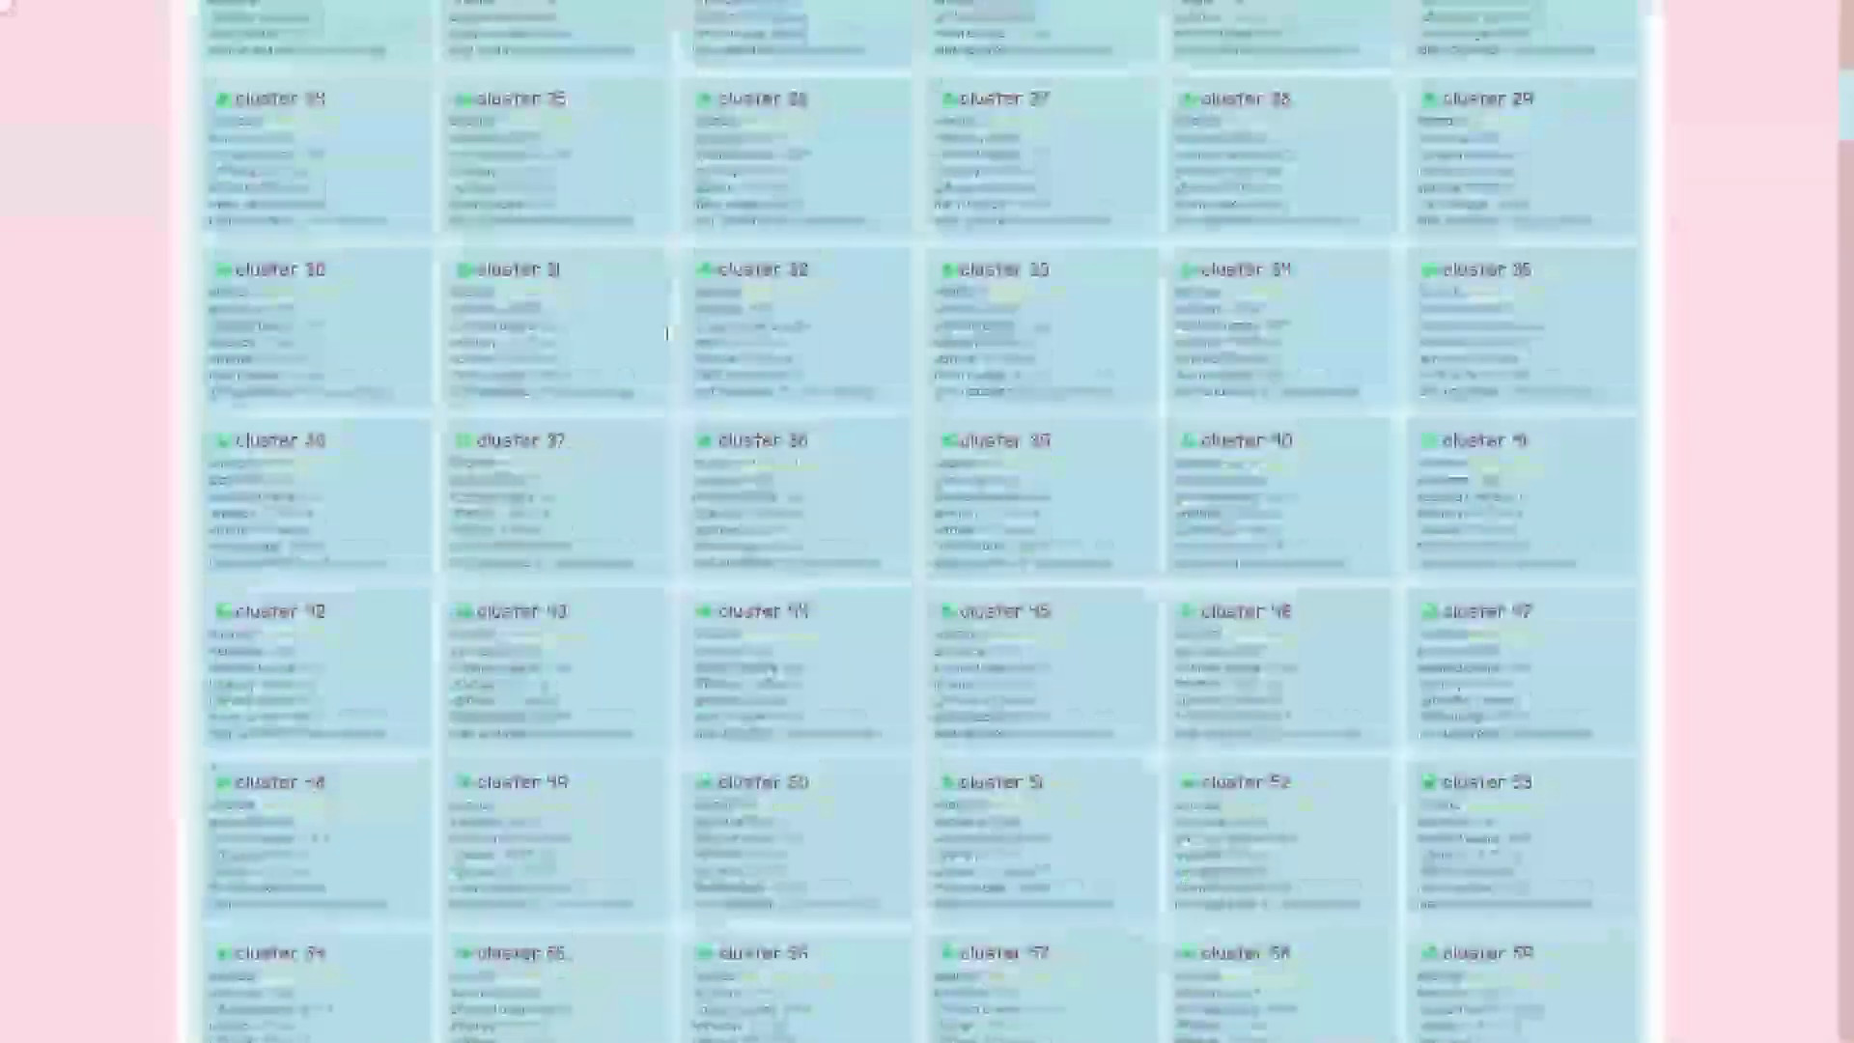
{"action": "key", "text": "alt+Left"}
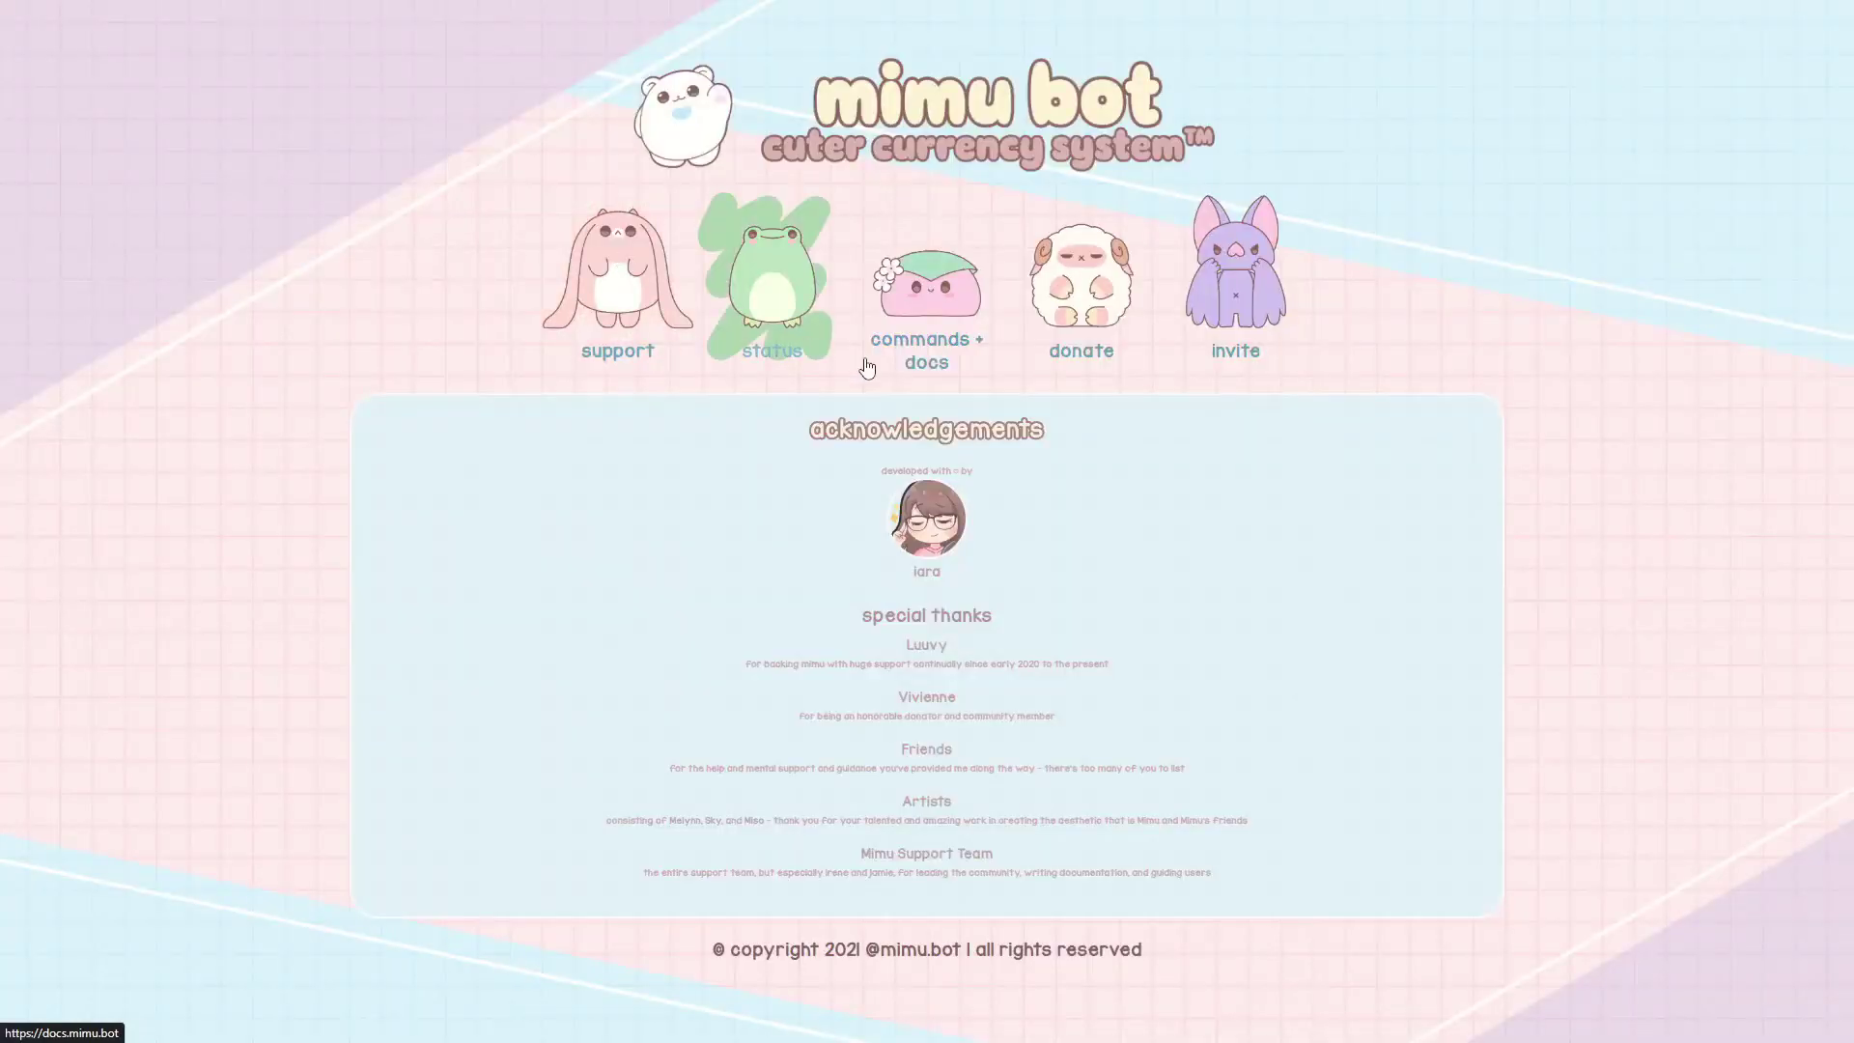
Open Mimu's docs on the currency getting started page and read the earning currency section.
{"action": "left_click", "coordinate": [928, 303]}
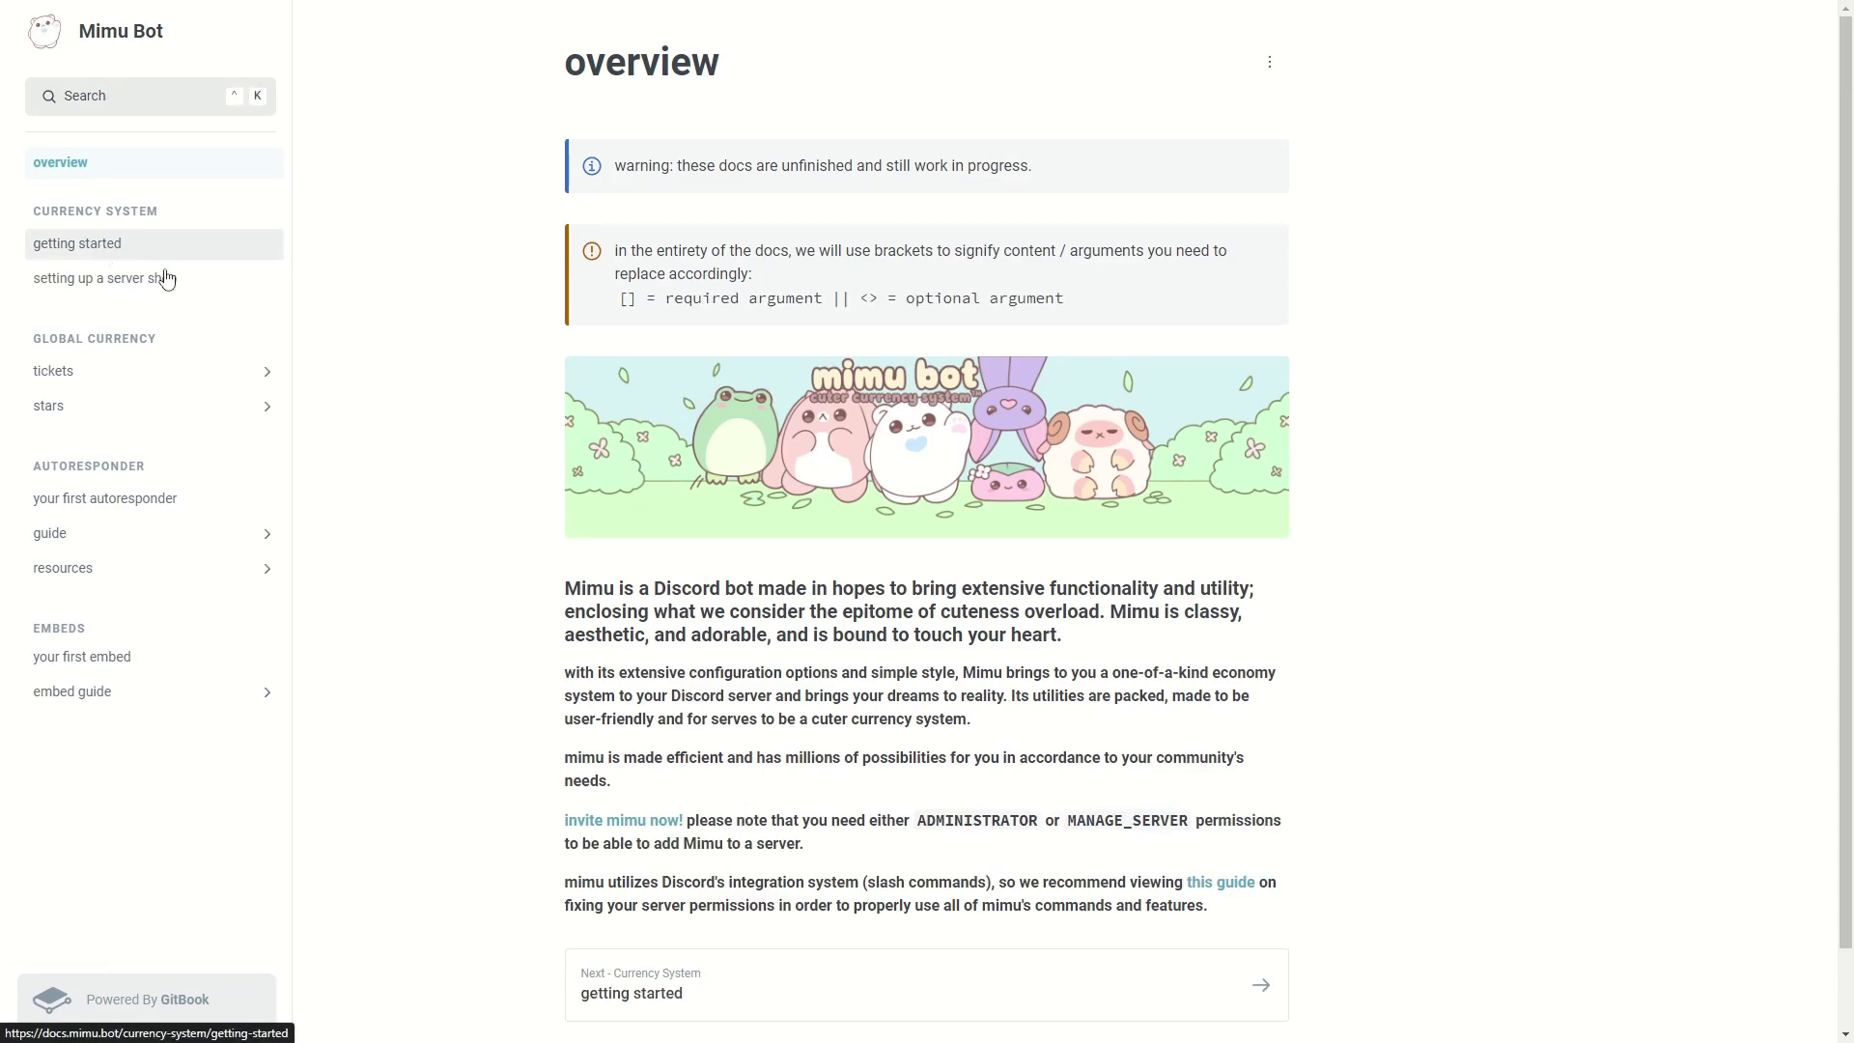
{"action": "left_click", "coordinate": [90, 244]}
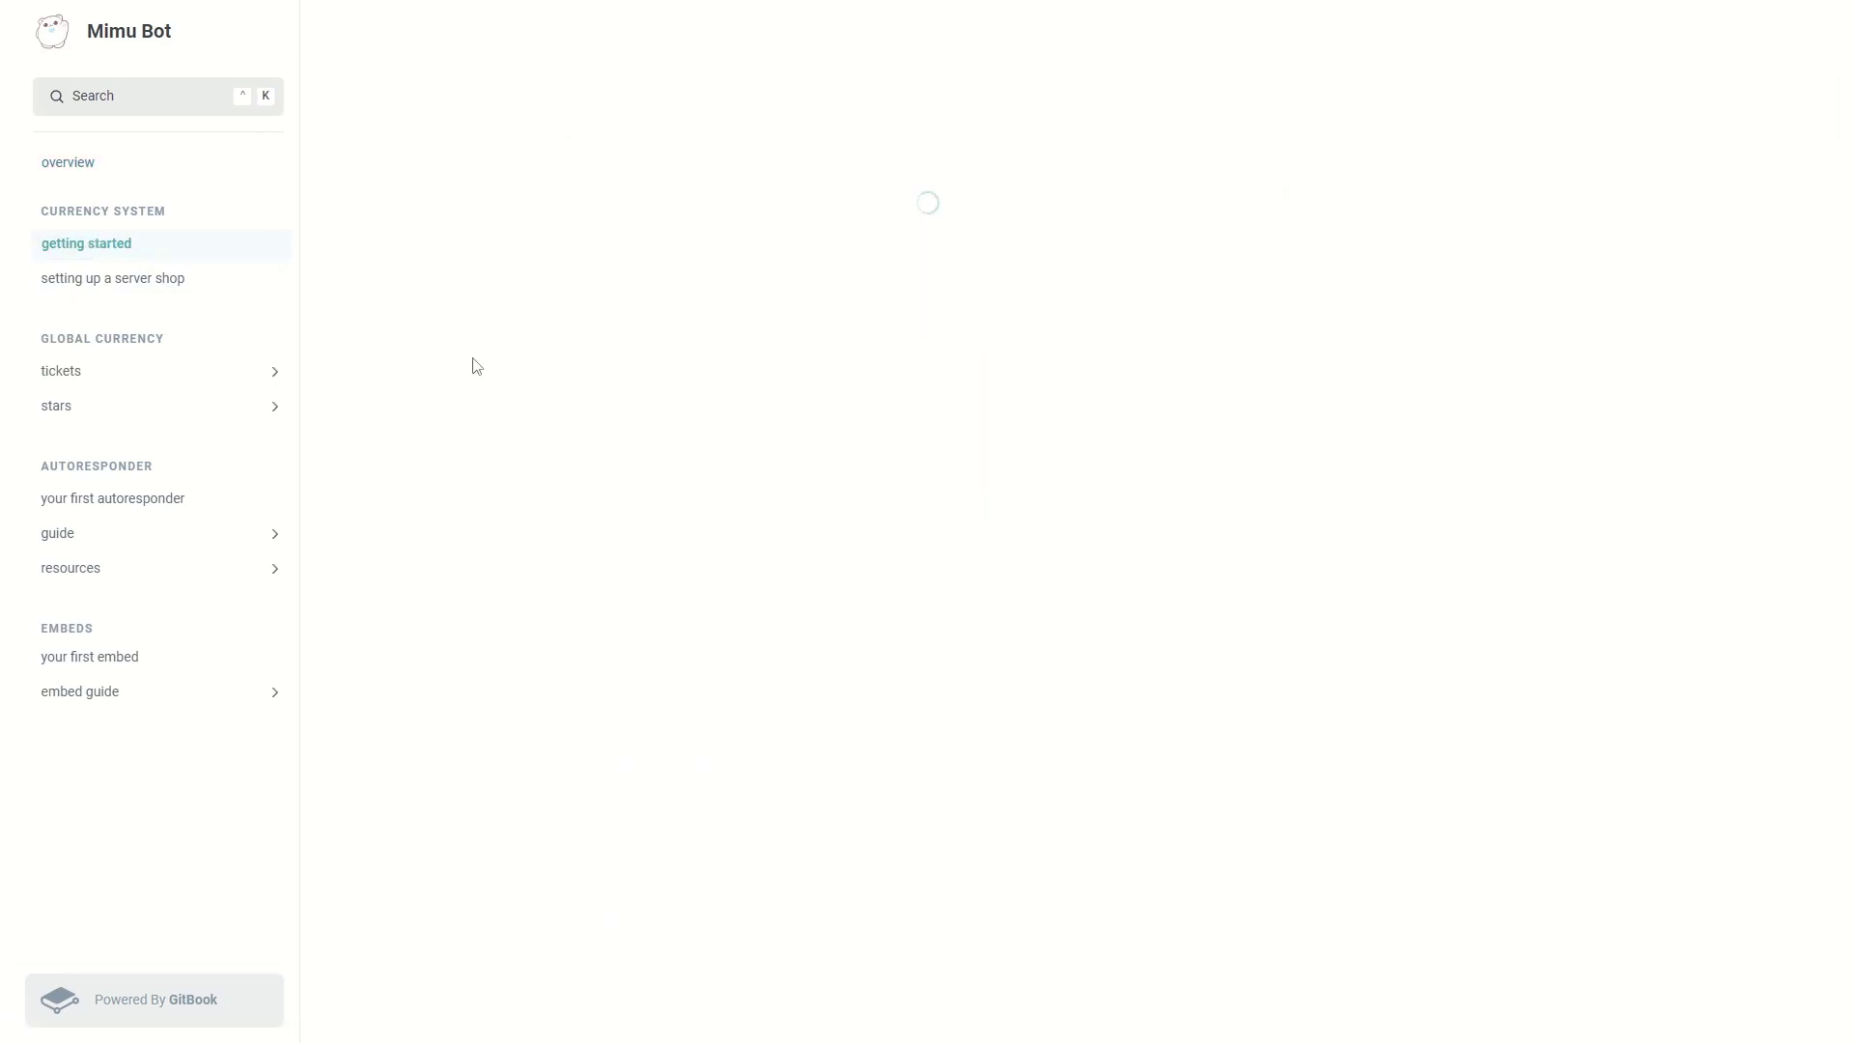
{"action": "left_click_drag", "start_coordinate": [568, 224], "coordinate": [750, 222]}
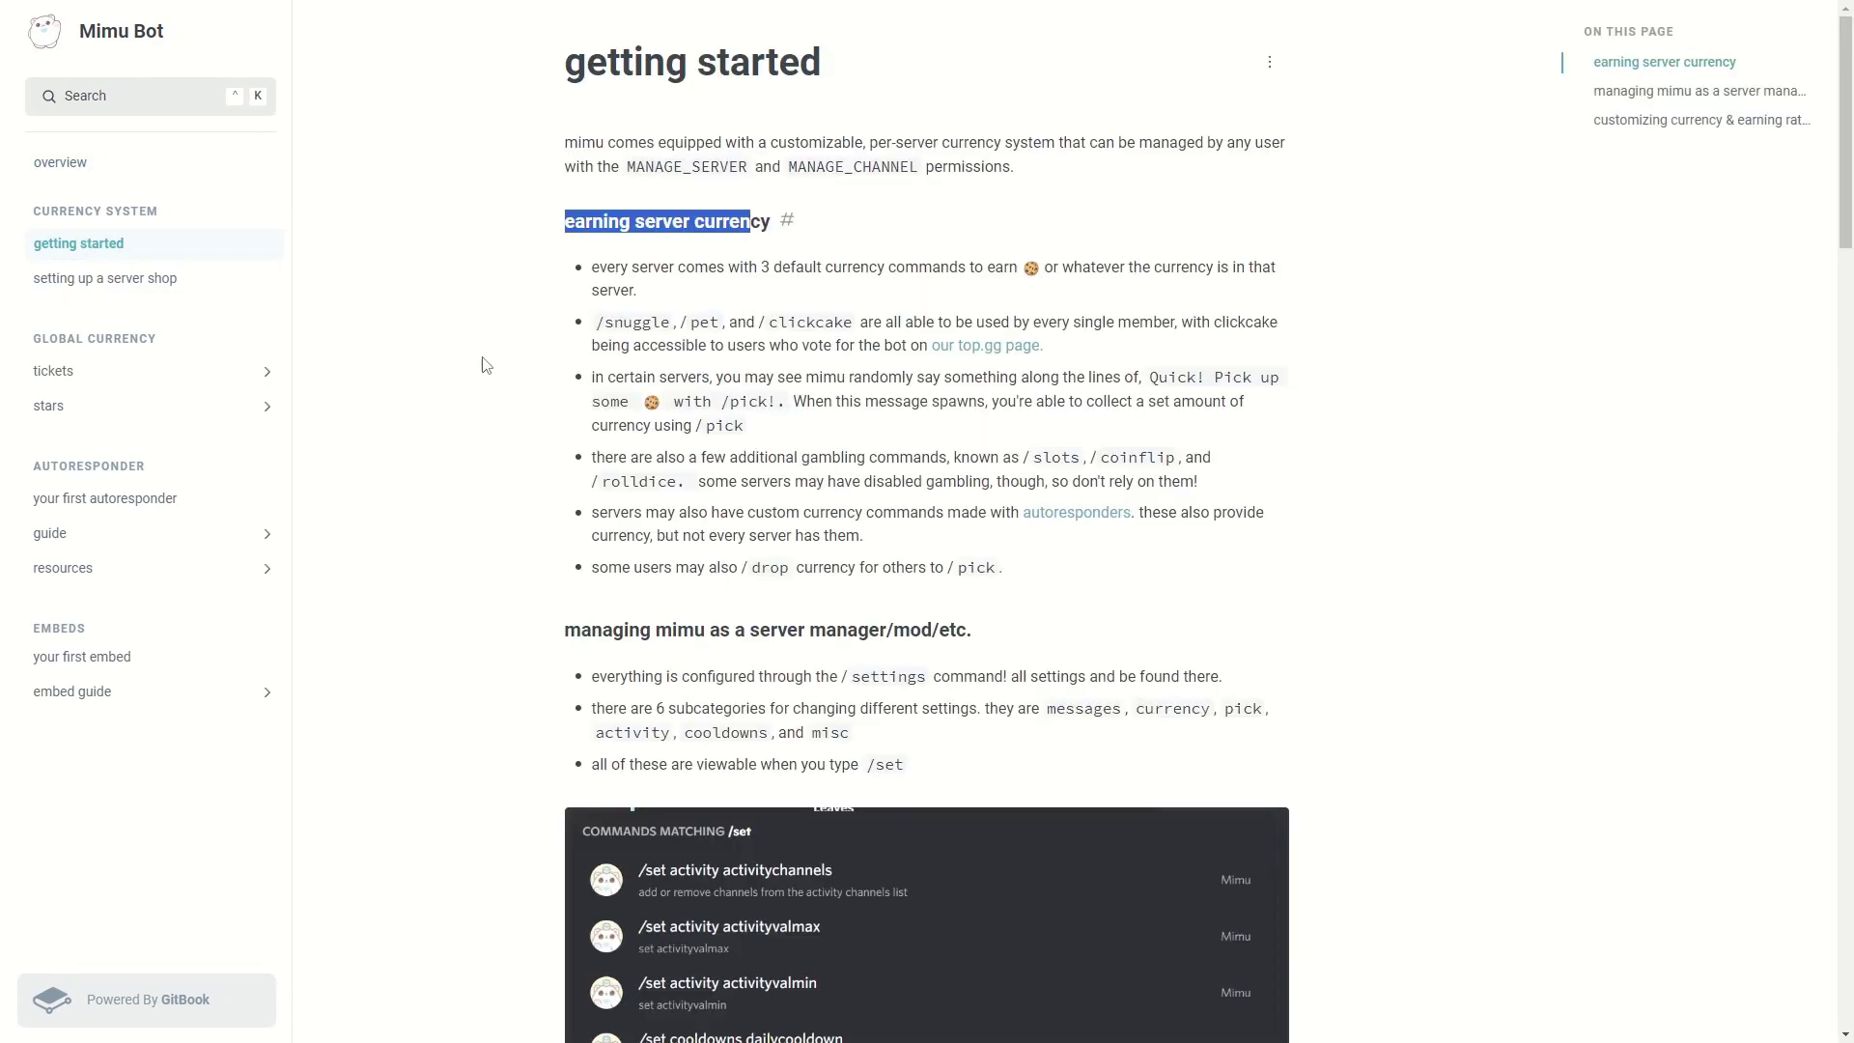
{"action": "scroll", "coordinate": [485, 365], "scroll_direction": "down", "scroll_amount": 5}
{"action": "left_click_drag", "start_coordinate": [582, 193], "coordinate": [918, 194]}
Read on through customizing currency, gambling and taxes, down to role income.
{"action": "middle_click", "coordinate": [468, 310]}
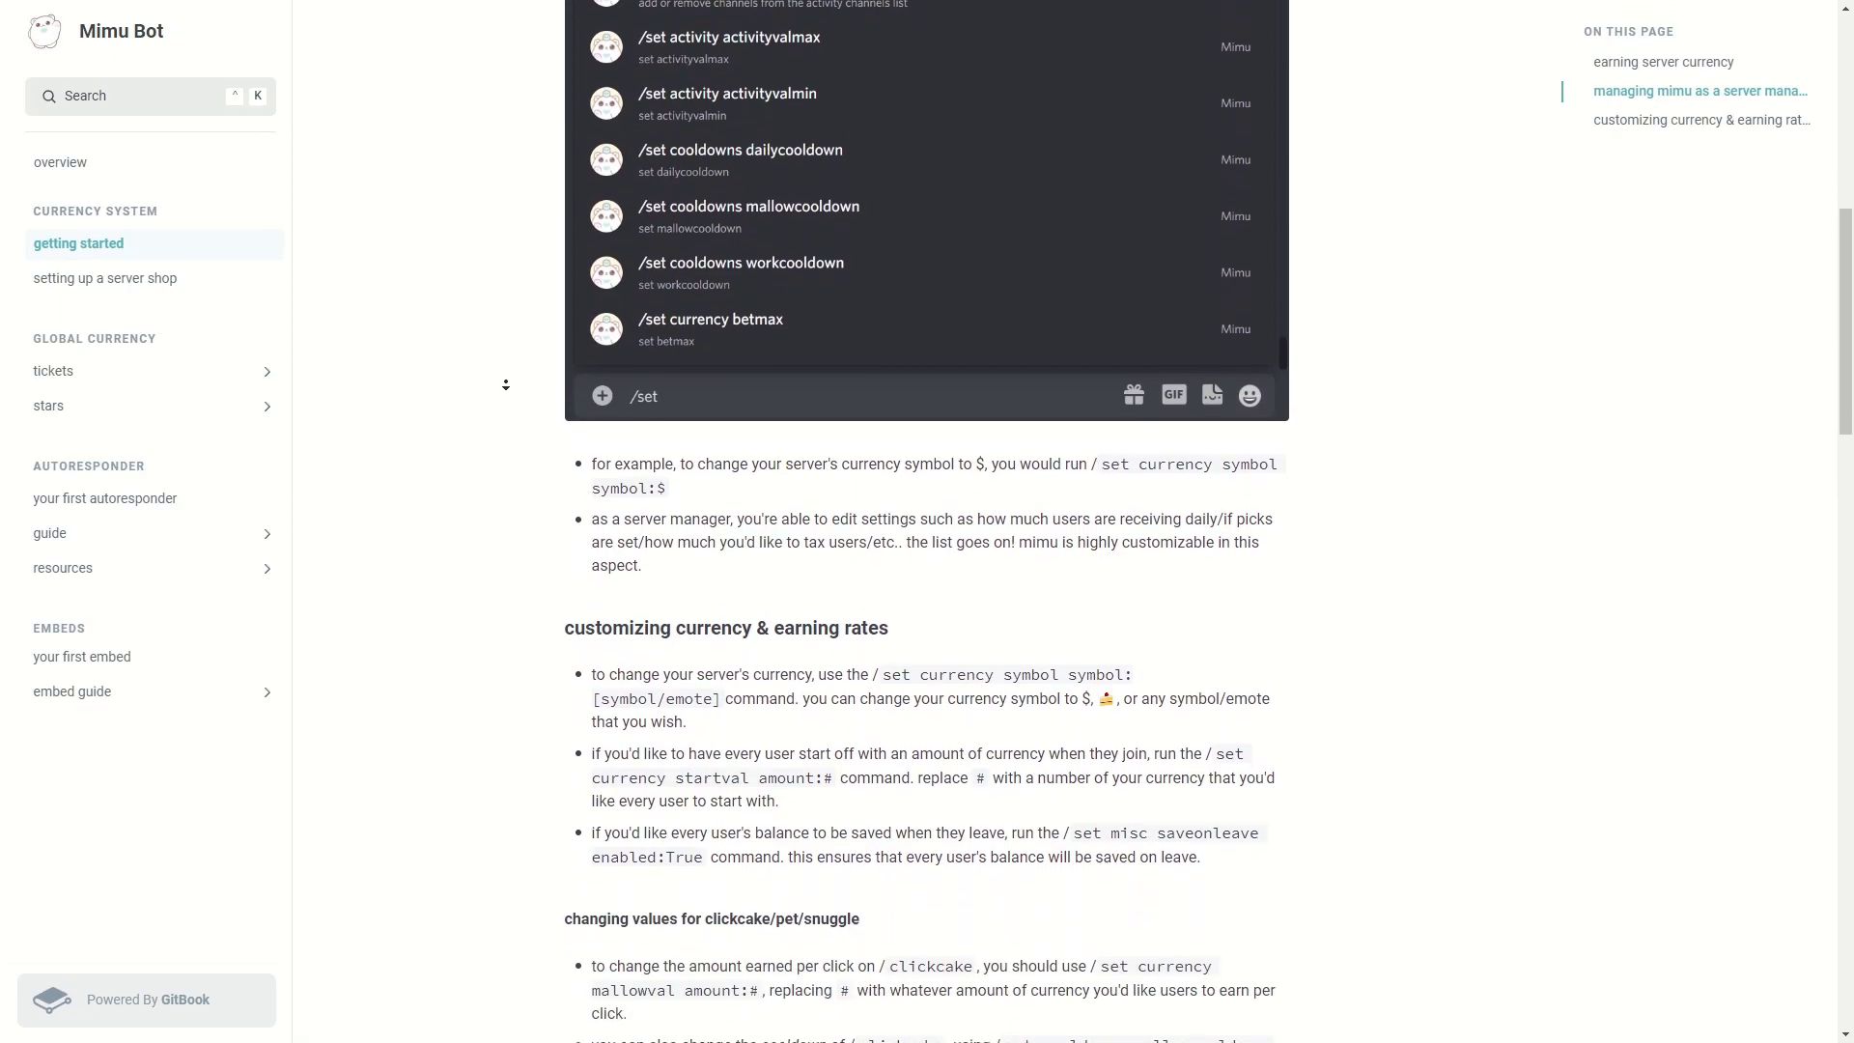
{"action": "left_click", "coordinate": [502, 379]}
{"action": "left_click_drag", "start_coordinate": [657, 280], "coordinate": [800, 280]}
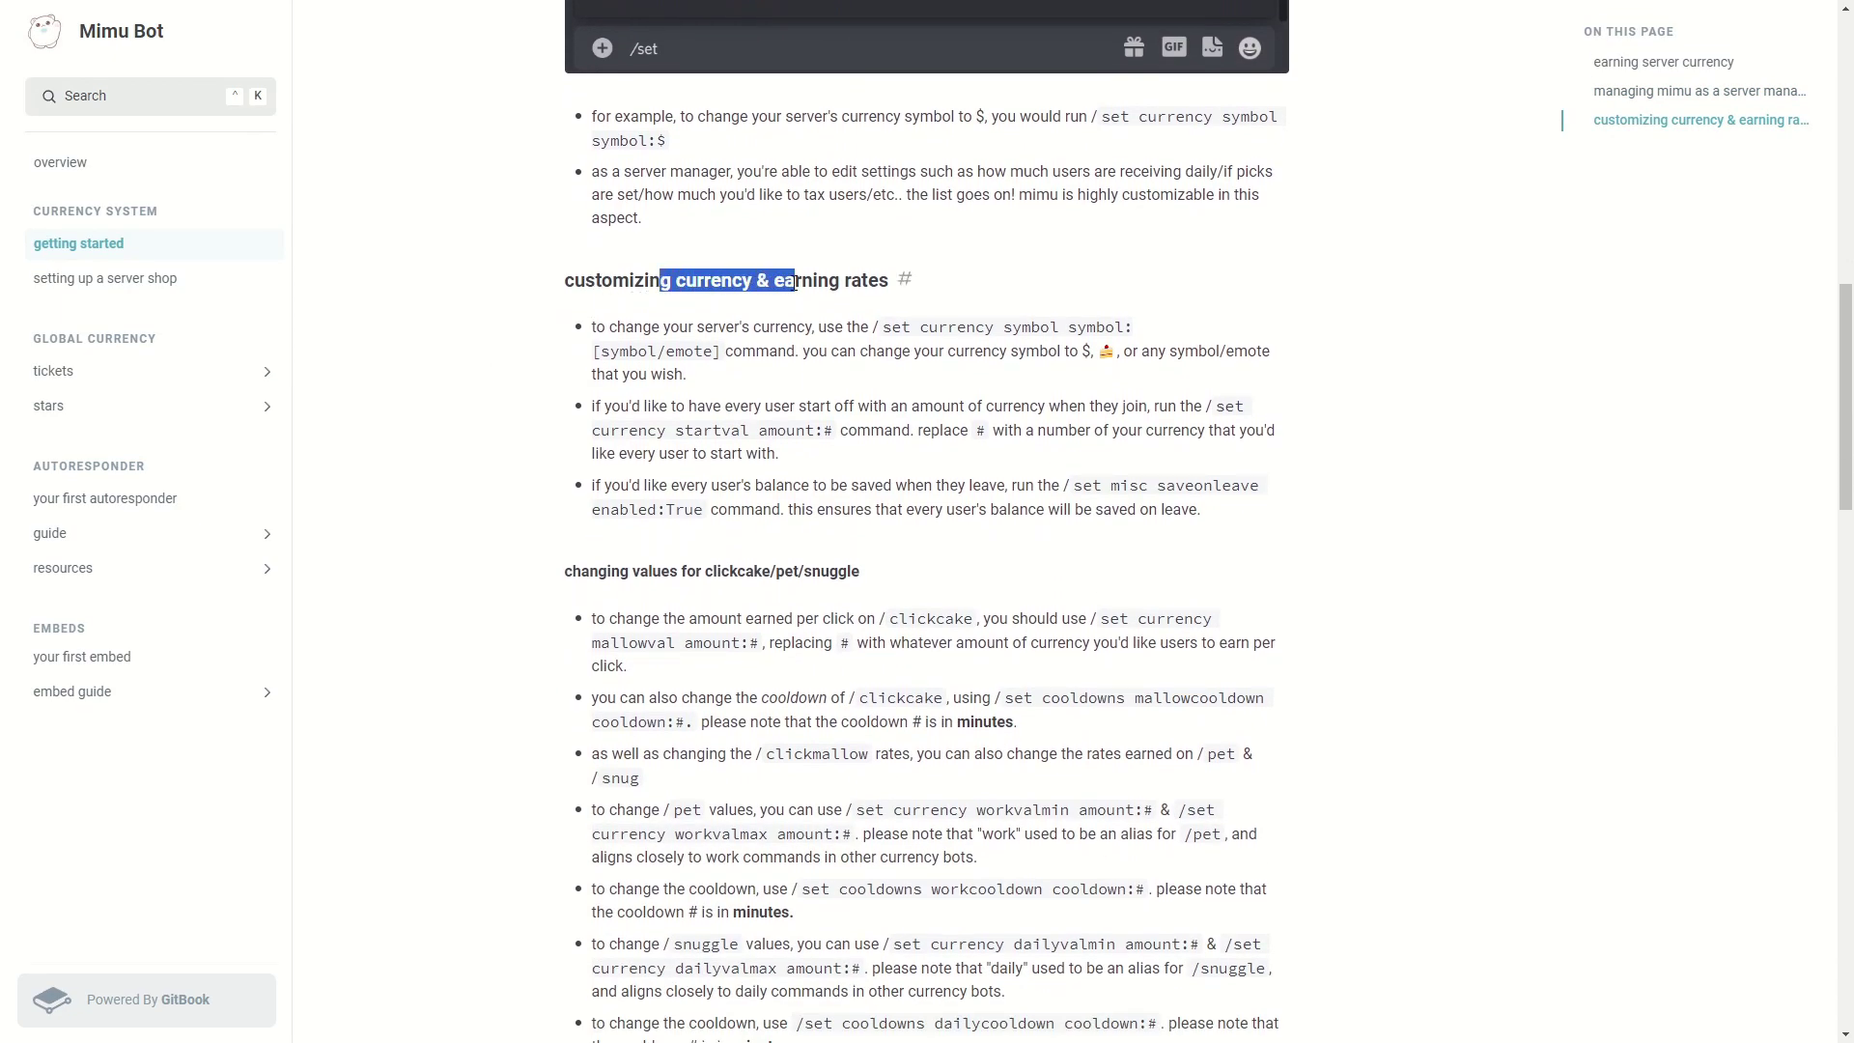
{"action": "middle_click", "coordinate": [446, 327]}
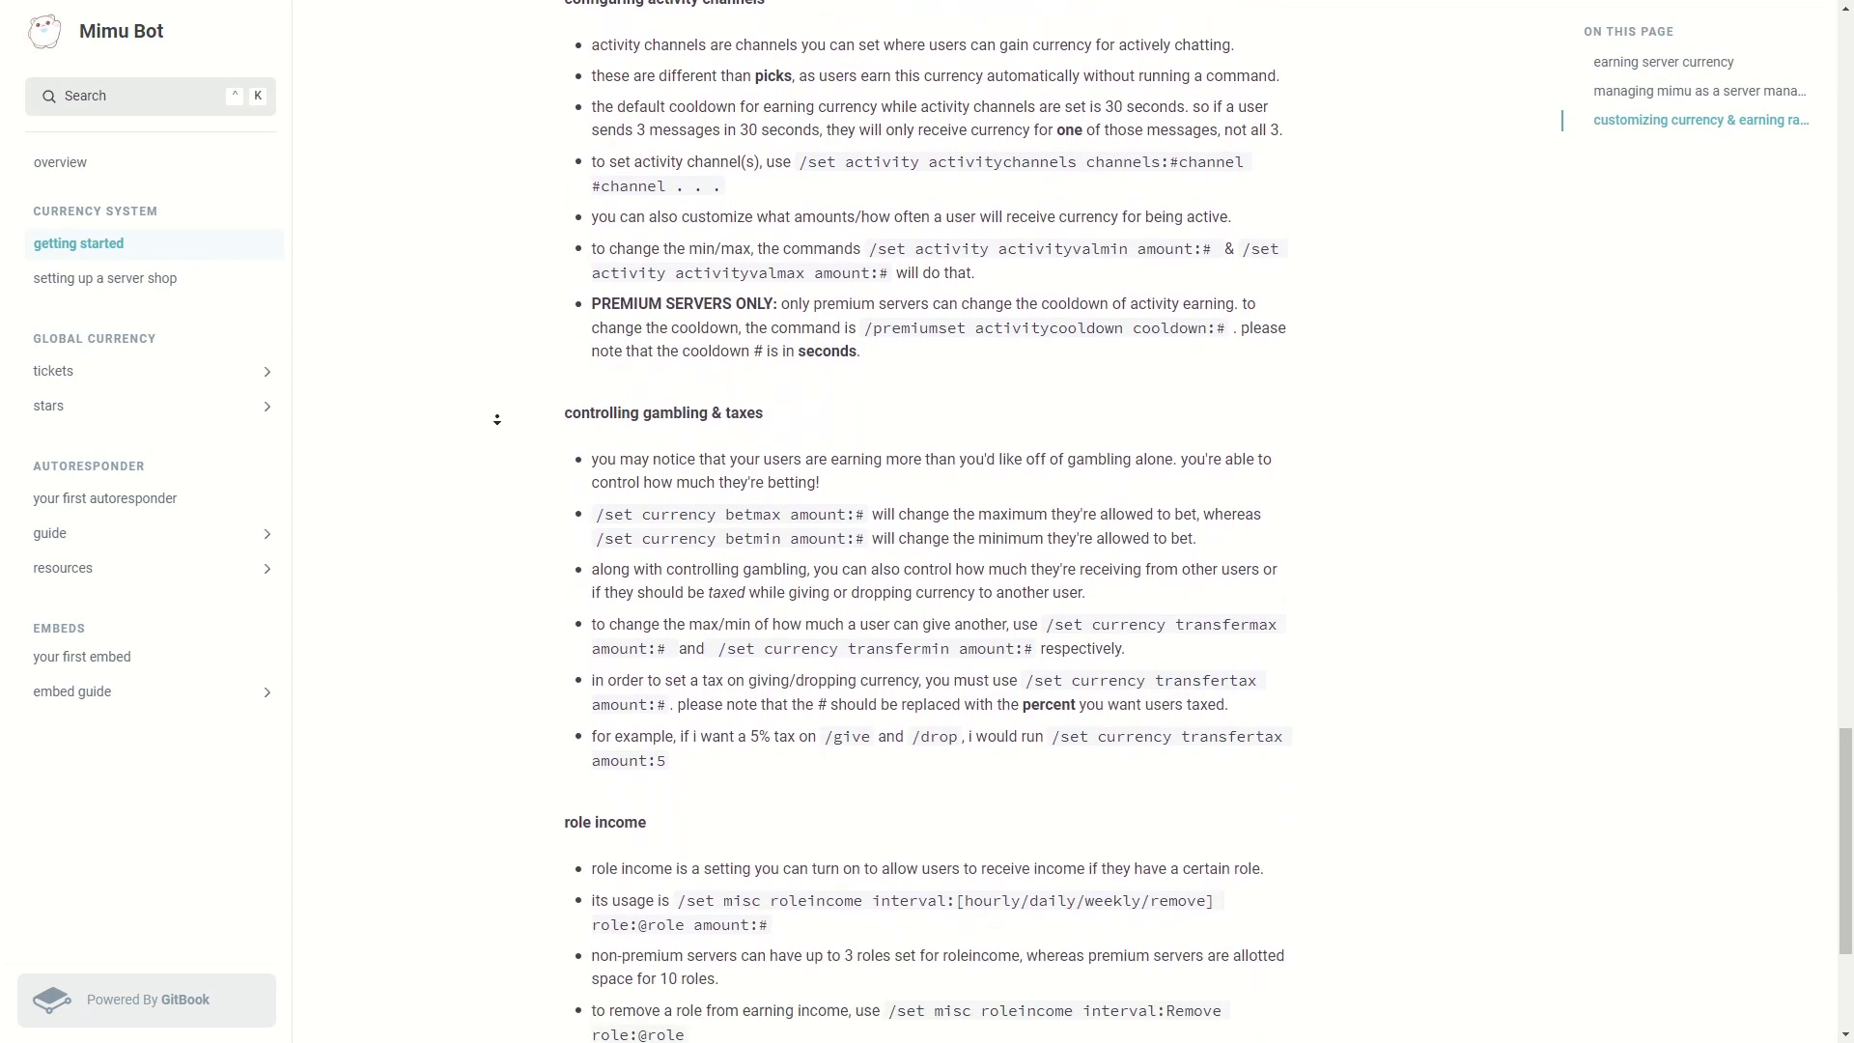
{"action": "left_click_drag", "start_coordinate": [649, 120], "coordinate": [768, 121]}
{"action": "left_click", "coordinate": [614, 169]}
{"action": "middle_click", "coordinate": [502, 362]}
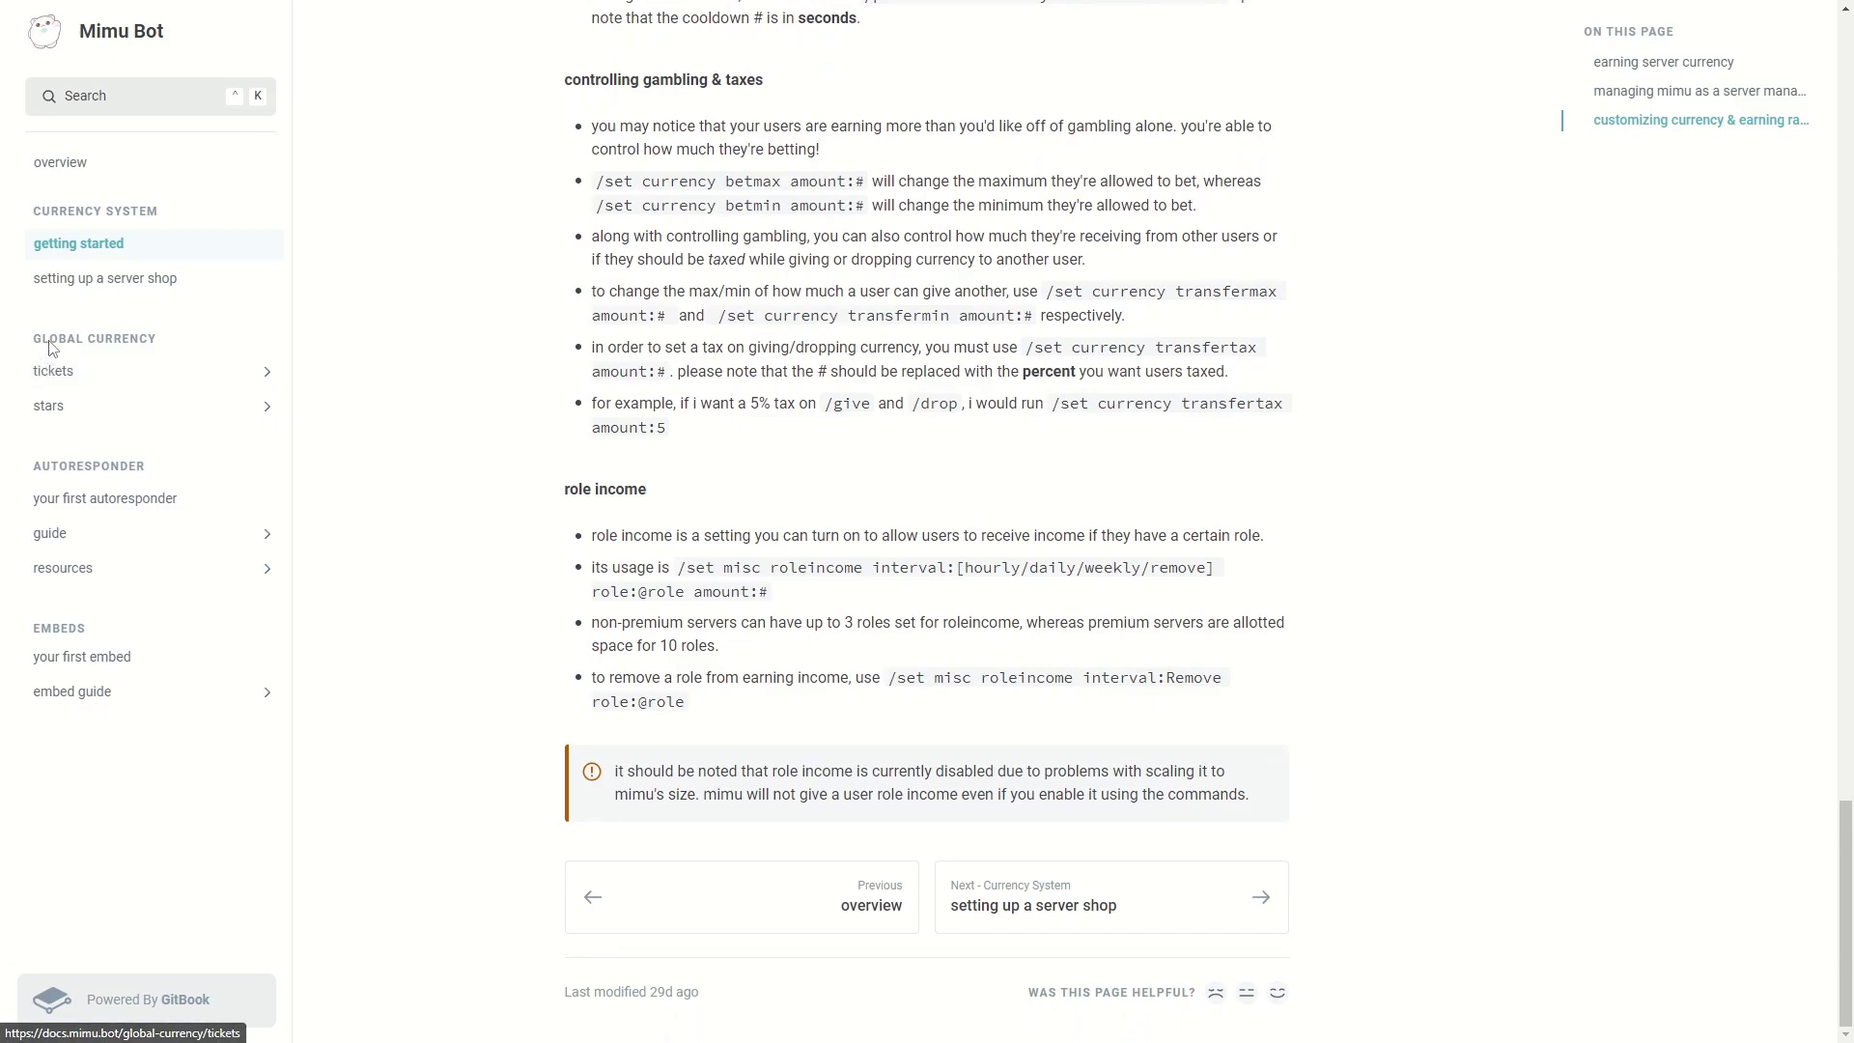
Read the global currency tickets page on earning tickets, down to the mimu keys section.
{"action": "left_click", "coordinate": [132, 378]}
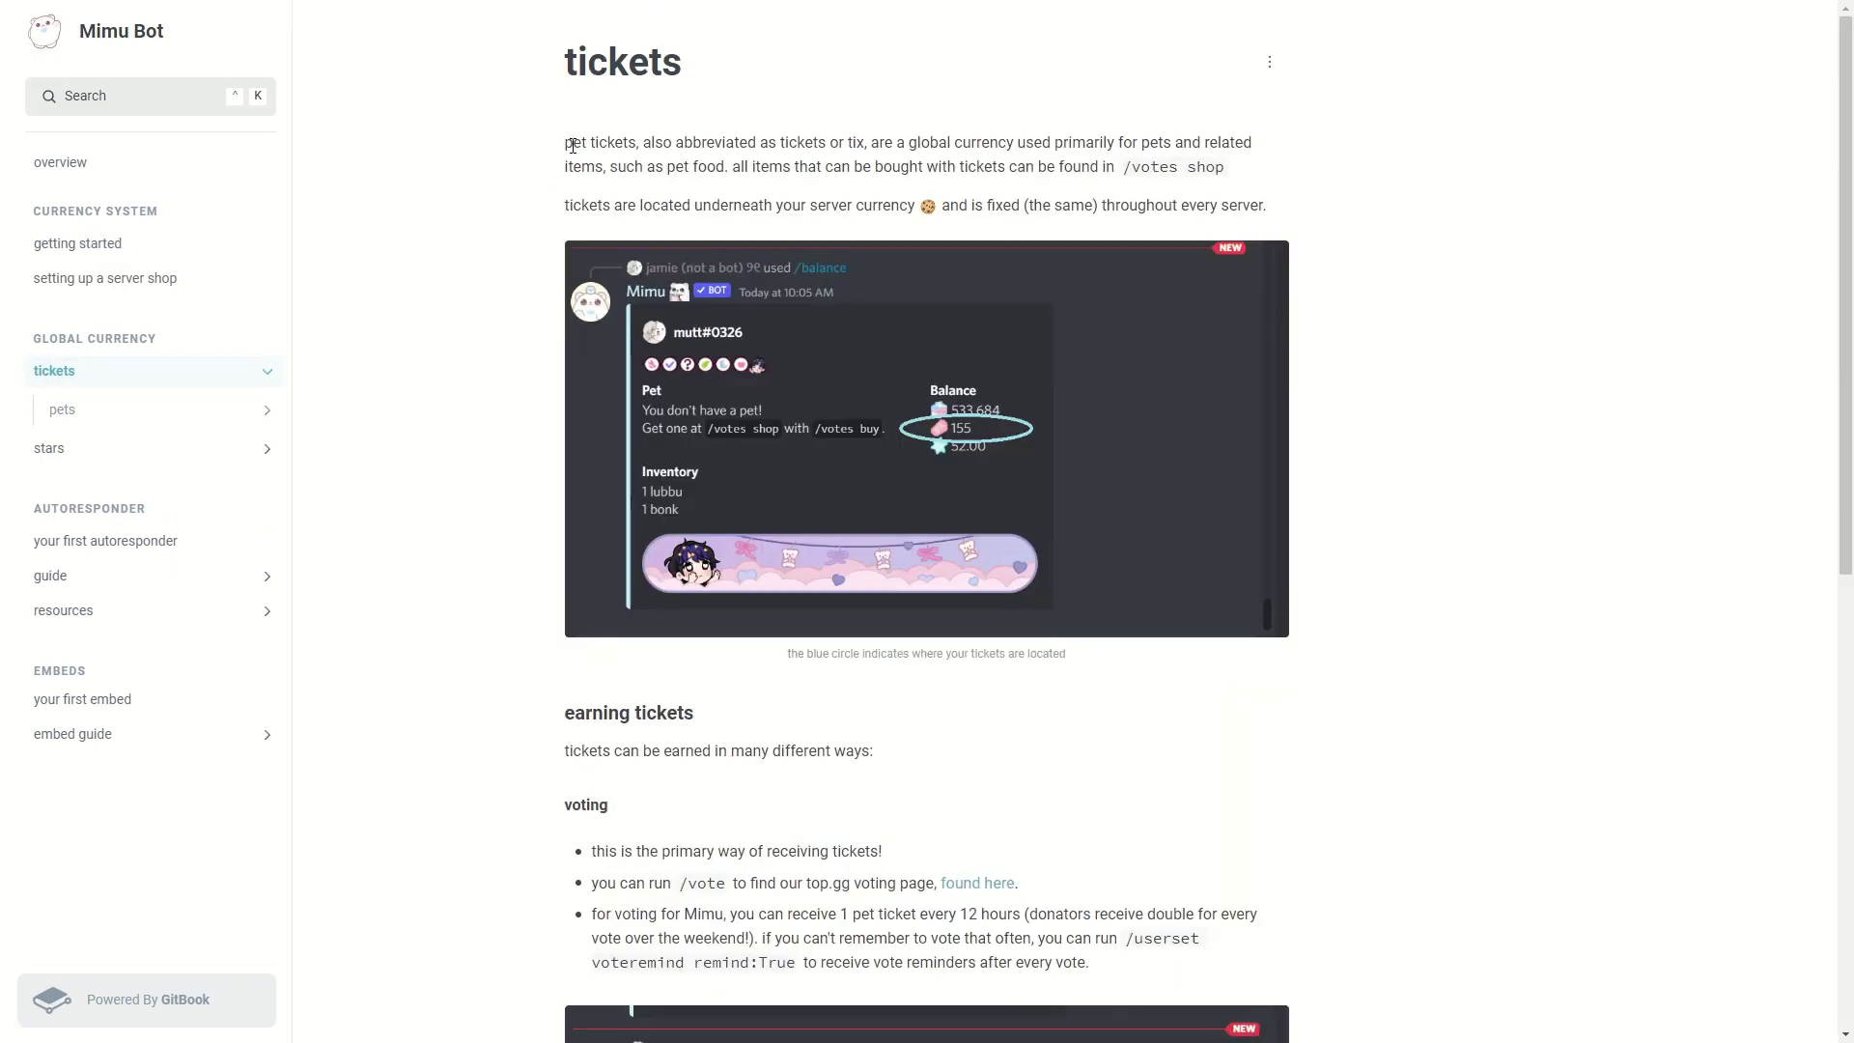
{"action": "left_click_drag", "start_coordinate": [572, 145], "coordinate": [993, 145]}
{"action": "left_click", "coordinate": [994, 145]}
{"action": "scroll", "coordinate": [589, 386], "scroll_direction": "down", "scroll_amount": 1}
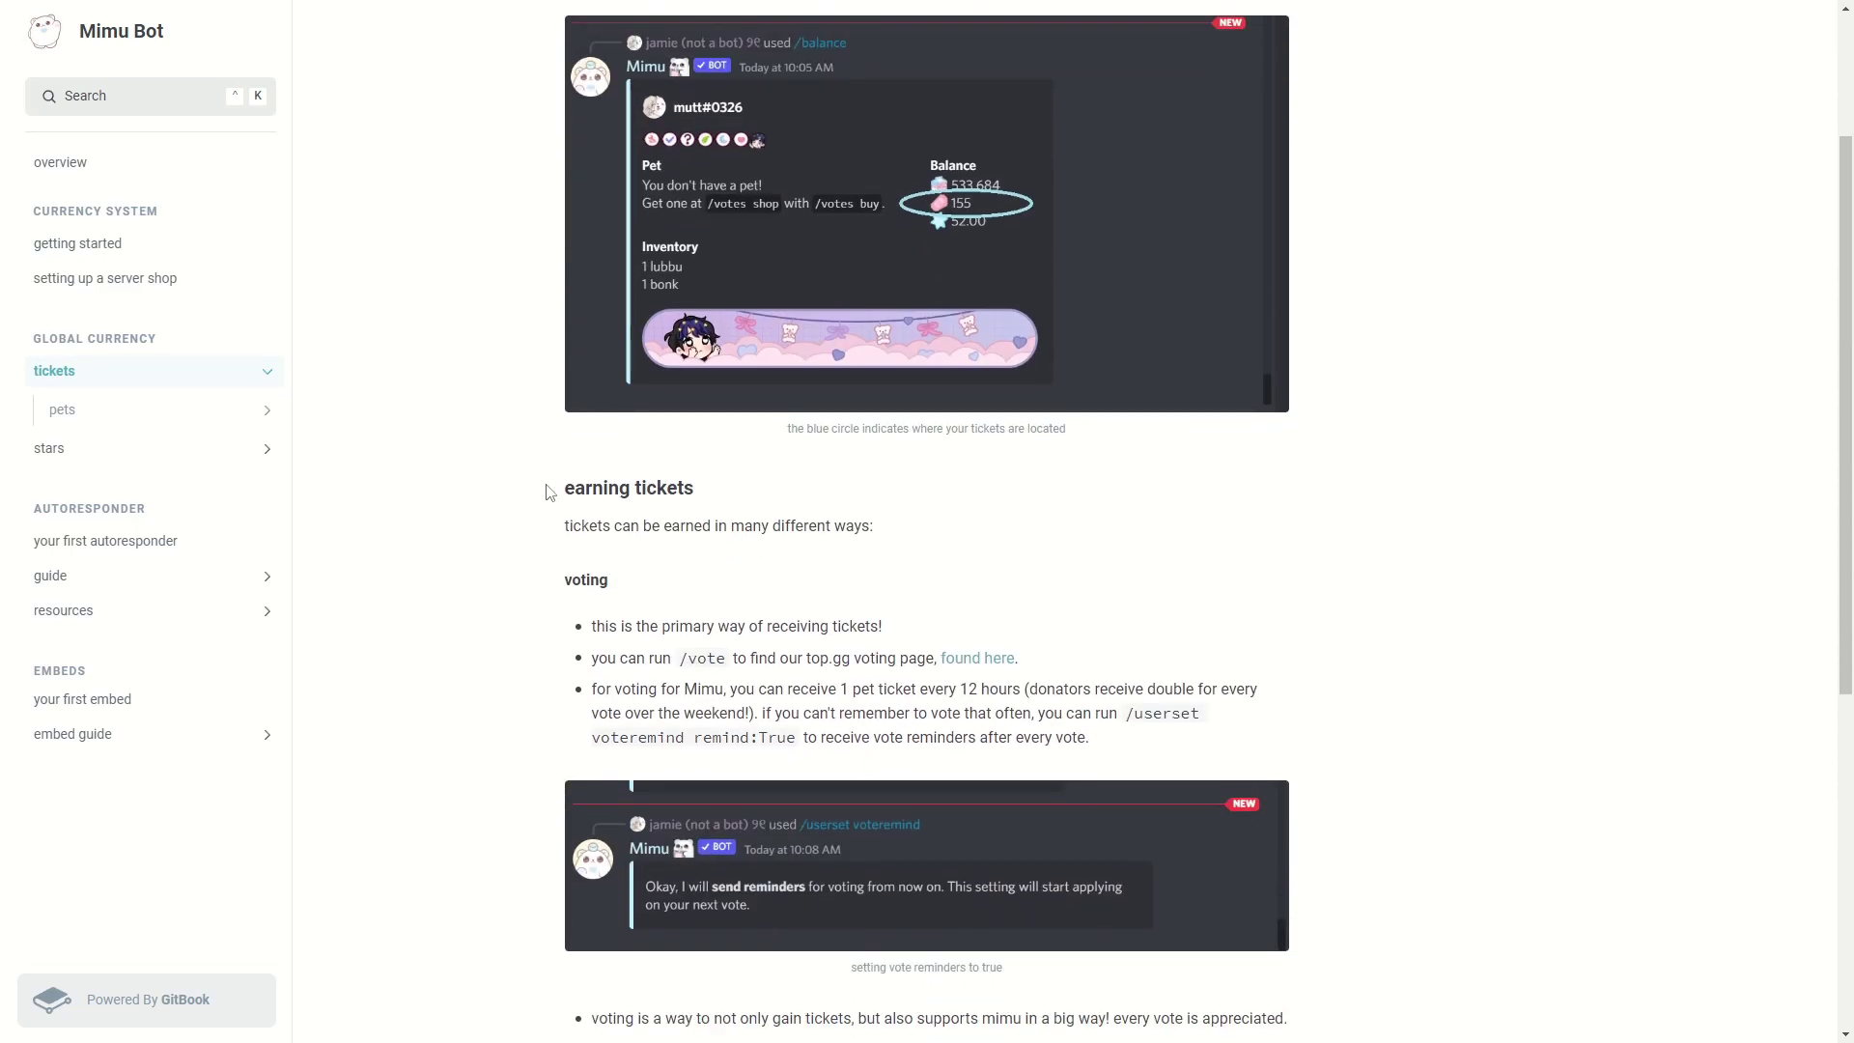
{"action": "left_click_drag", "start_coordinate": [546, 497], "coordinate": [605, 492]}
{"action": "scroll", "coordinate": [659, 501], "scroll_direction": "down", "scroll_amount": 7}
{"action": "scroll", "coordinate": [598, 618], "scroll_direction": "up", "scroll_amount": 3}
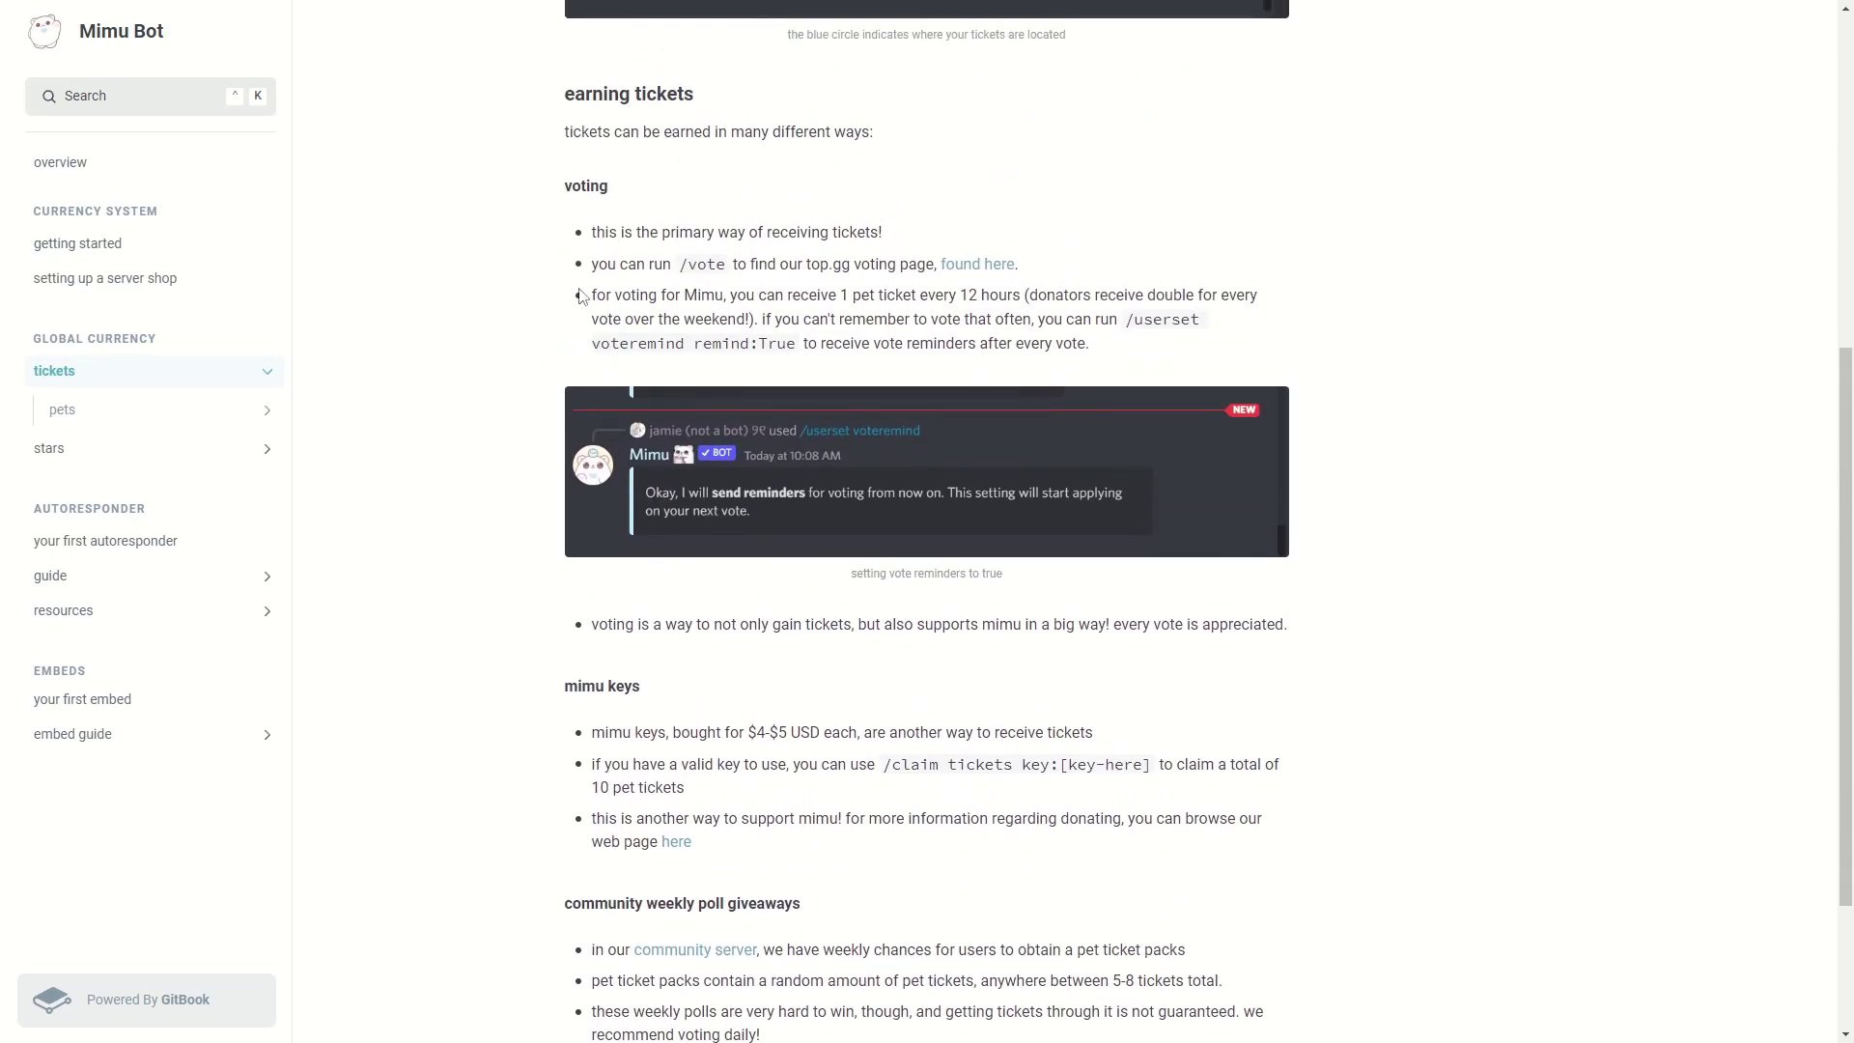
{"action": "left_click_drag", "start_coordinate": [594, 685], "coordinate": [1069, 726]}
Read the 'your first autoresponder' page's section on the /autoresponder add trigger: reply: command.
{"action": "left_click", "coordinate": [794, 722]}
{"action": "left_click", "coordinate": [102, 542]}
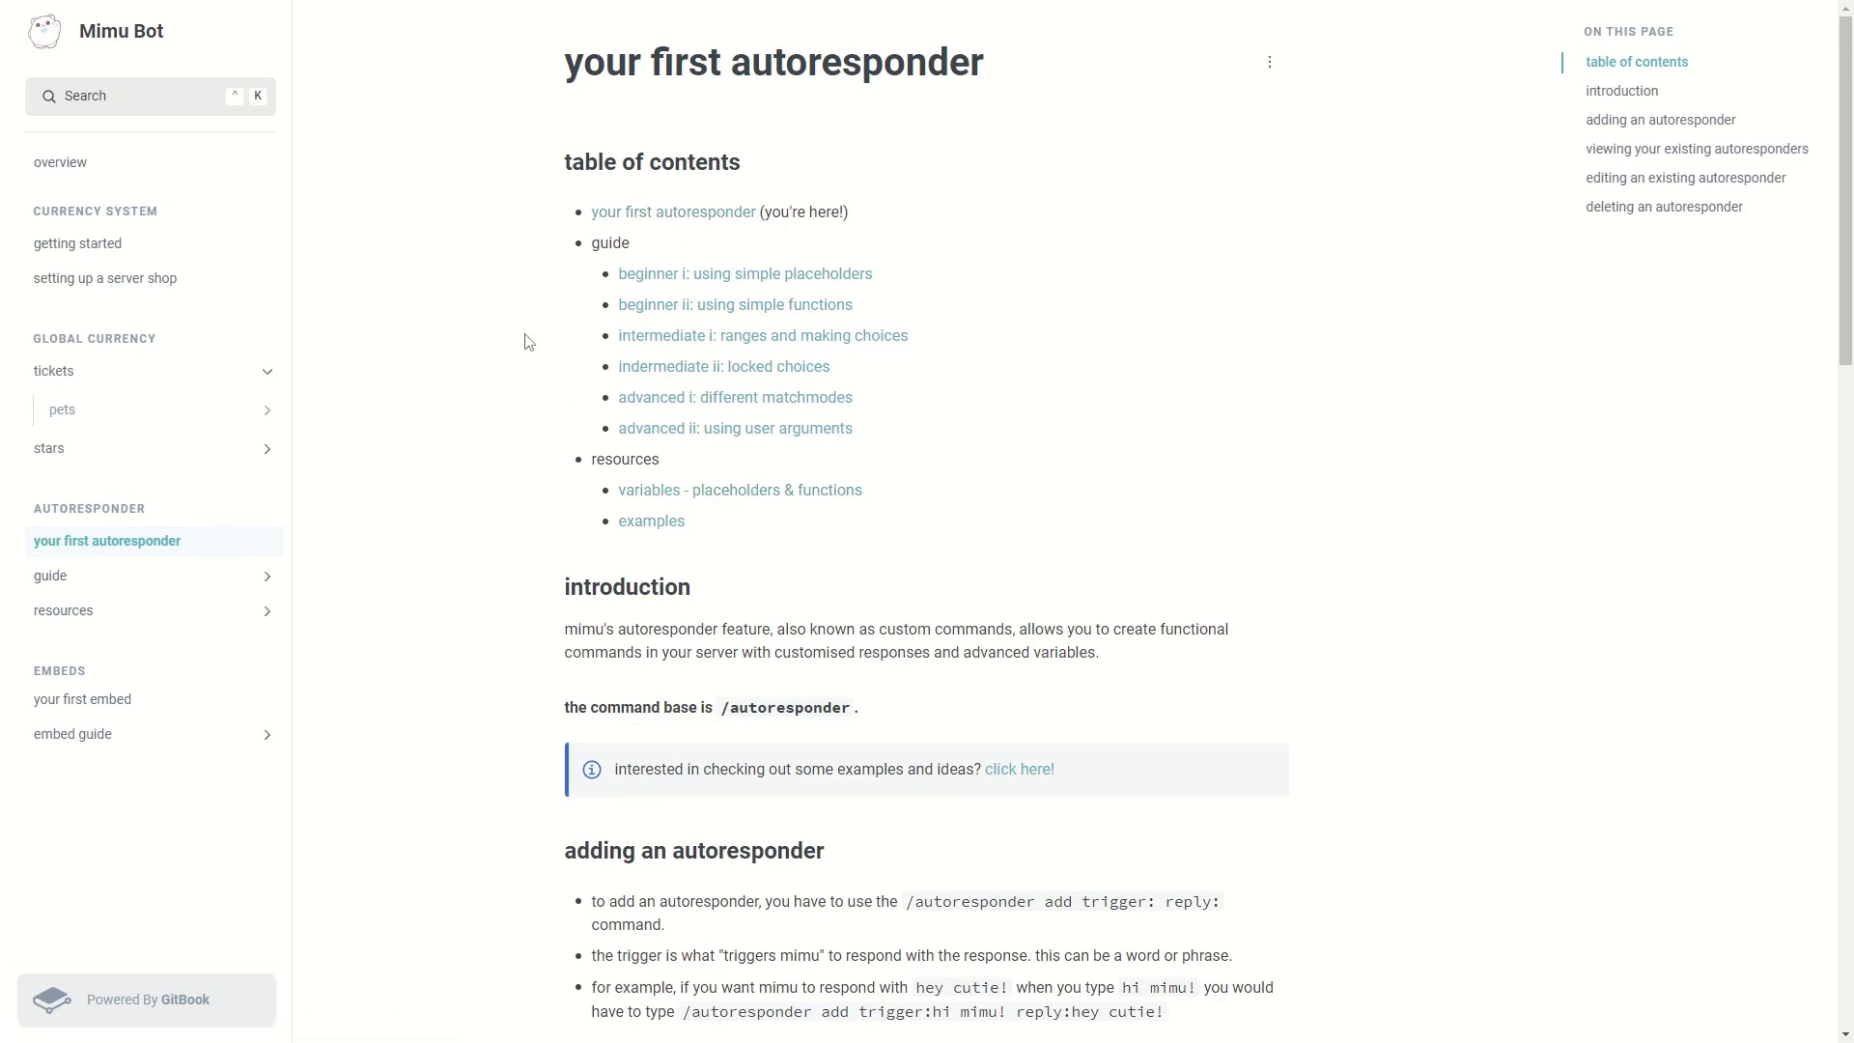
{"action": "scroll", "coordinate": [529, 343], "scroll_direction": "down", "scroll_amount": 5}
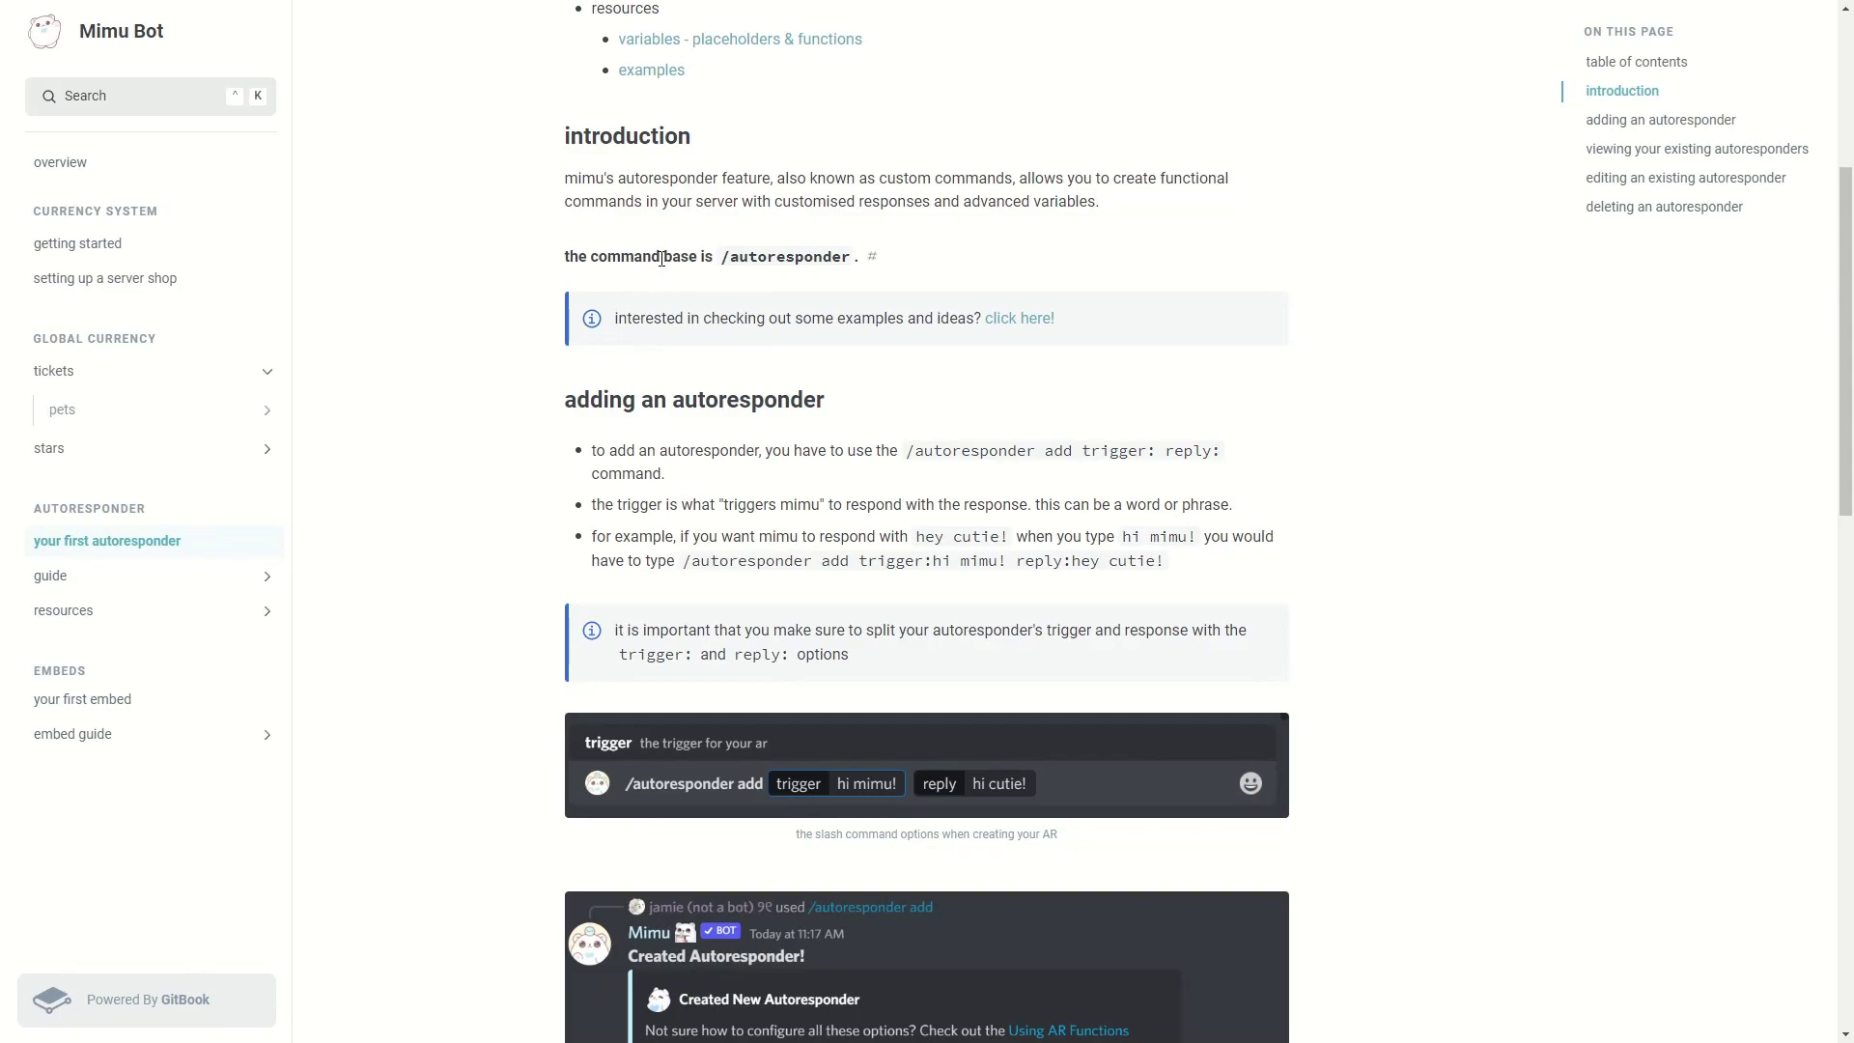
{"action": "left_click_drag", "start_coordinate": [725, 258], "coordinate": [840, 258]}
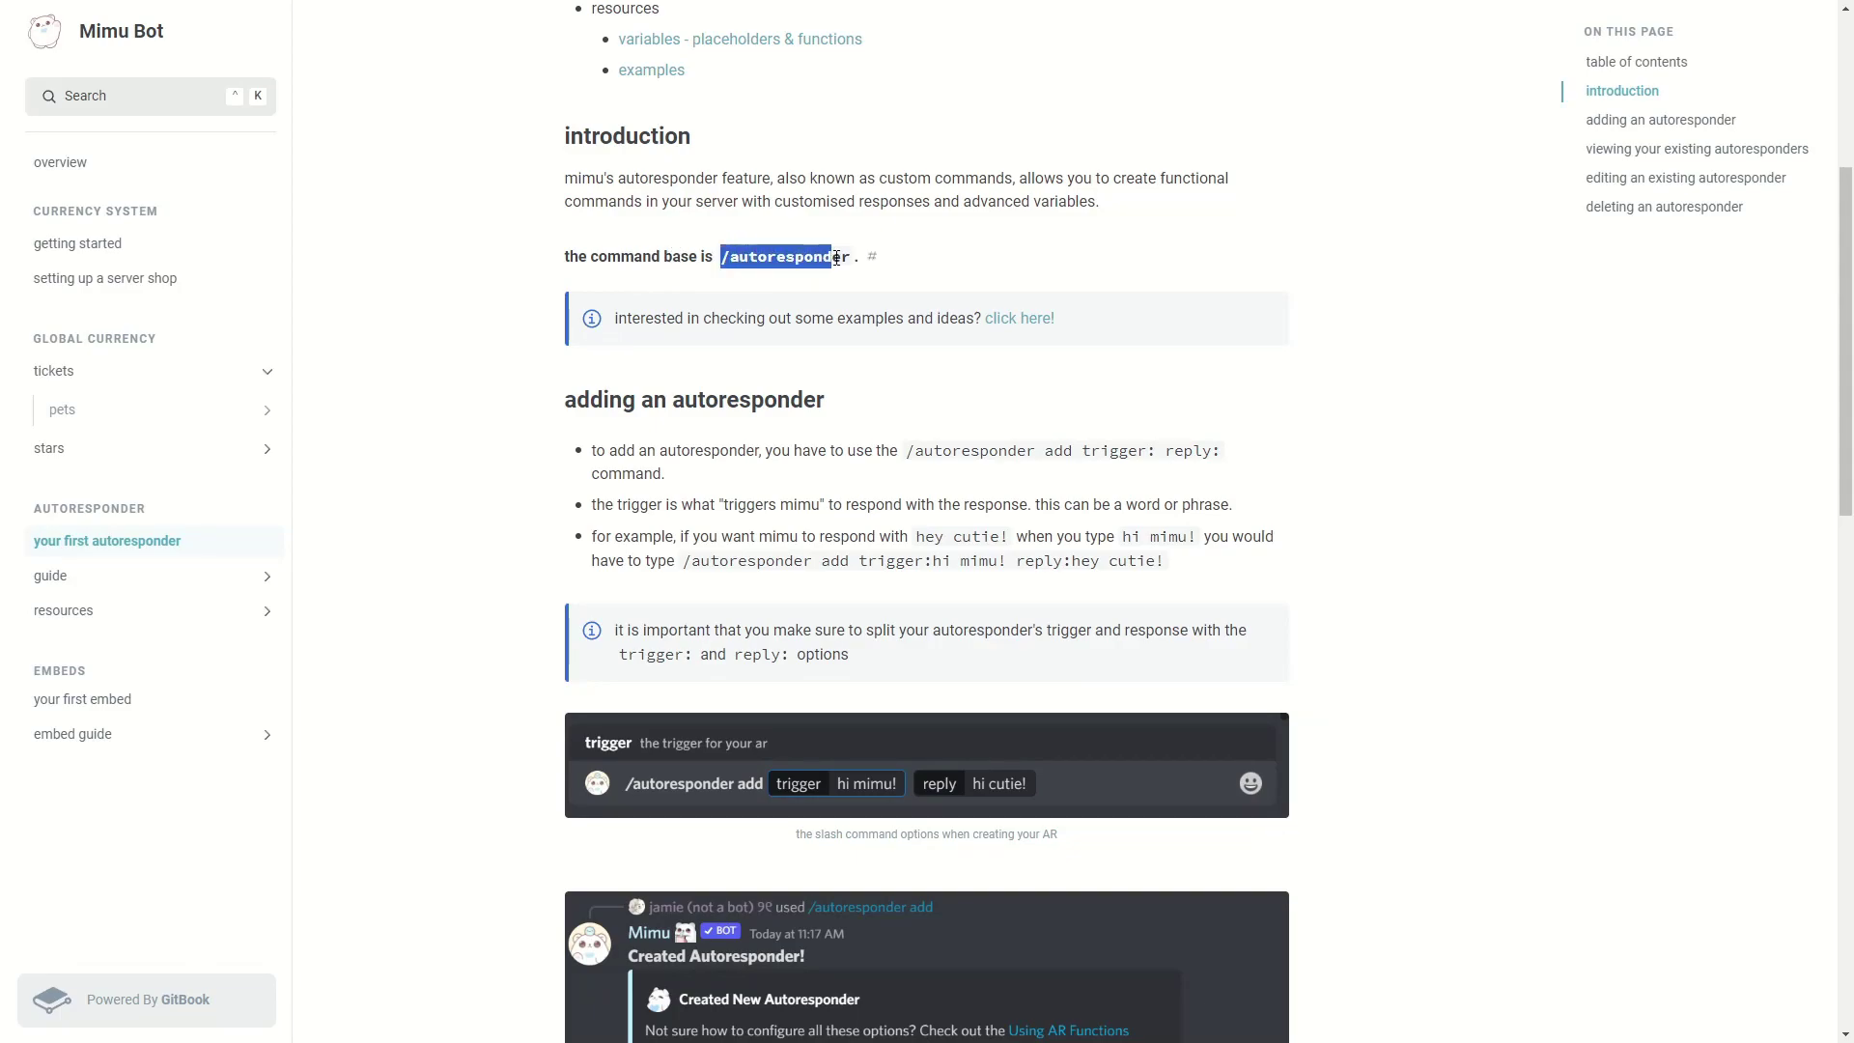
{"action": "left_click", "coordinate": [762, 320]}
{"action": "scroll", "coordinate": [555, 444], "scroll_direction": "down", "scroll_amount": 2}
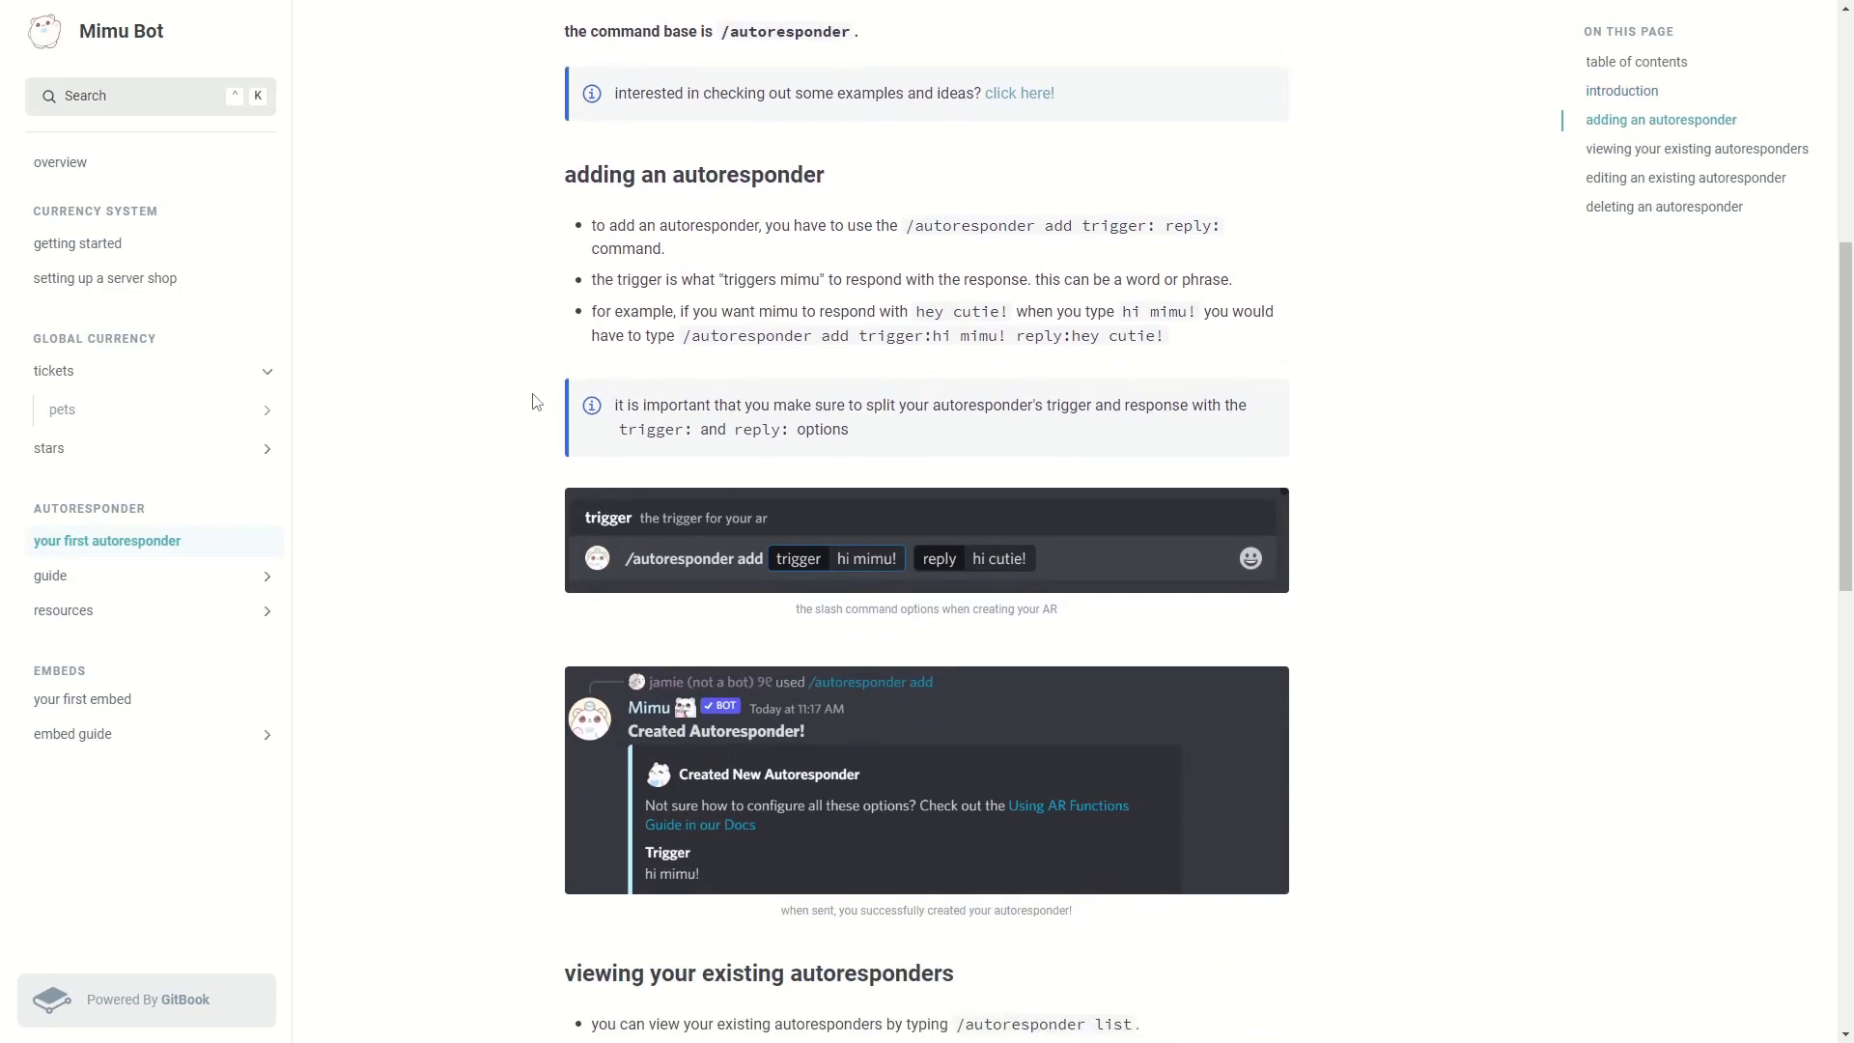
{"action": "scroll", "coordinate": [530, 443], "scroll_direction": "down", "scroll_amount": 2}
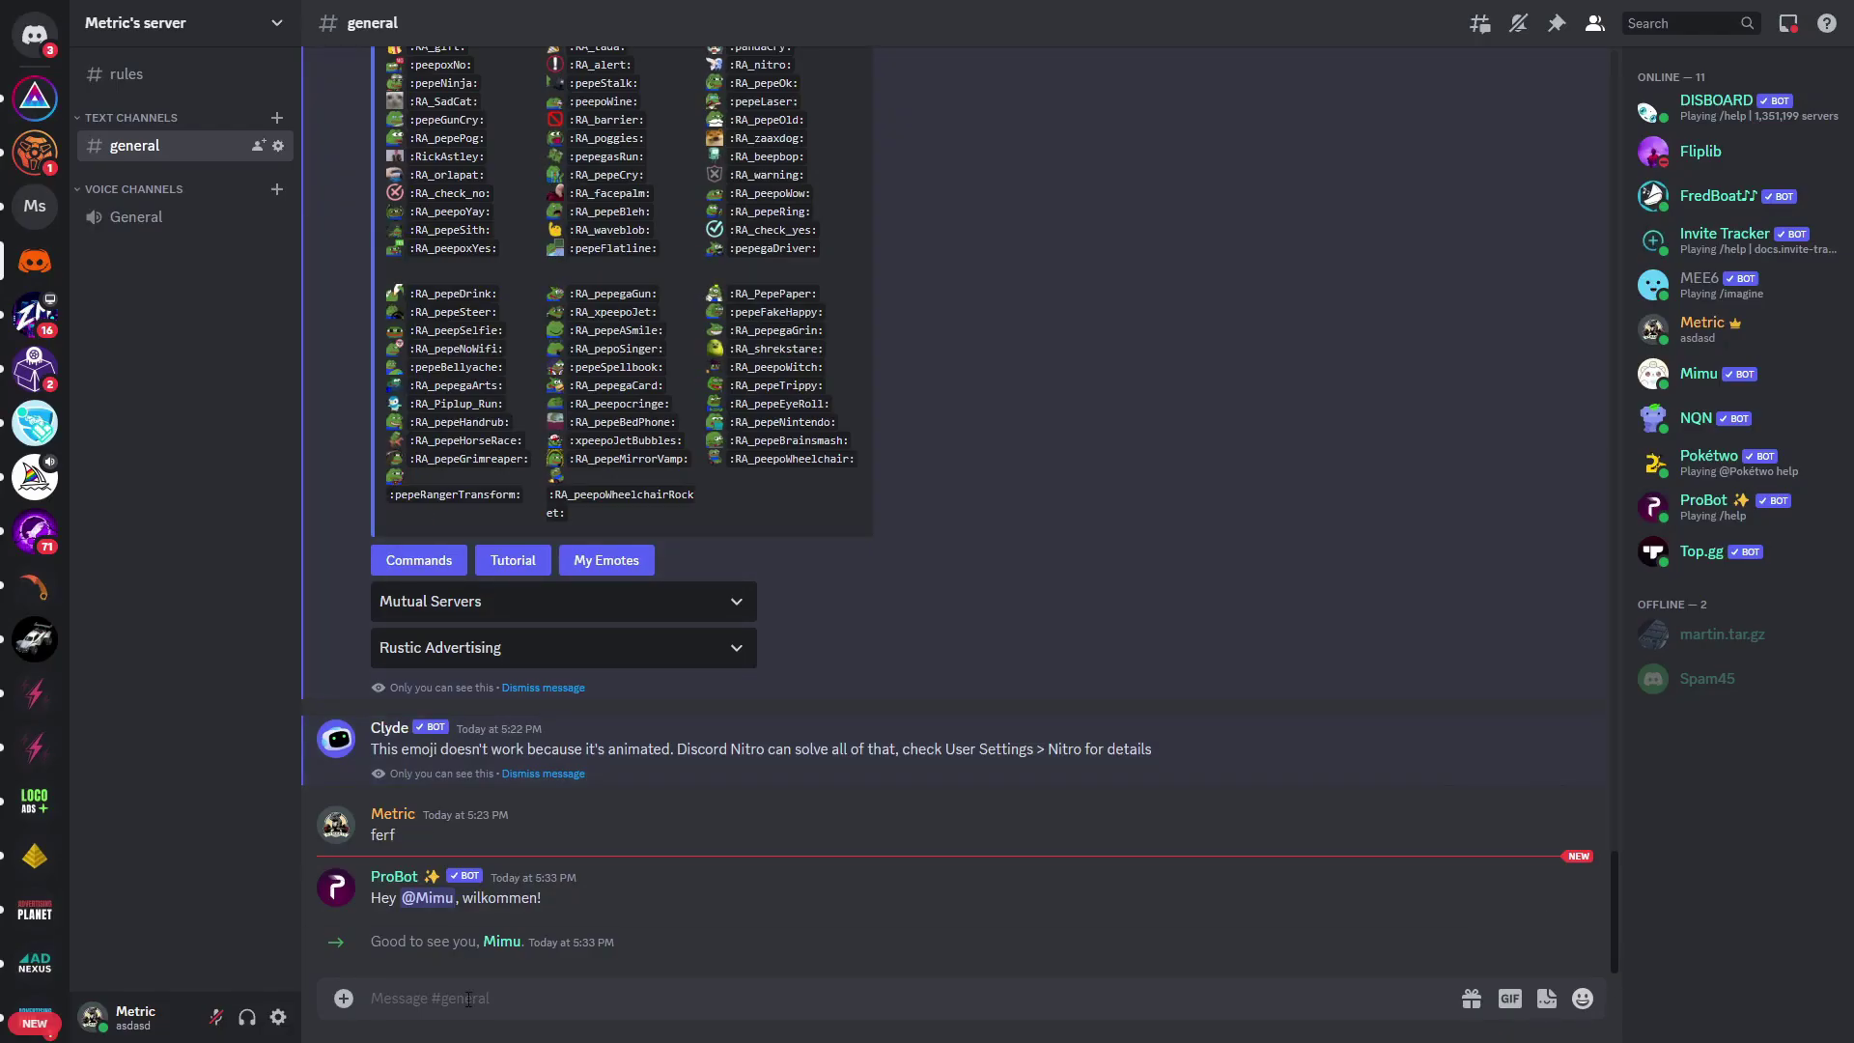
Run /autoresponder add in #general with trigger 'ping' and reply 'pong!'.
{"action": "type", "text": "/a"}
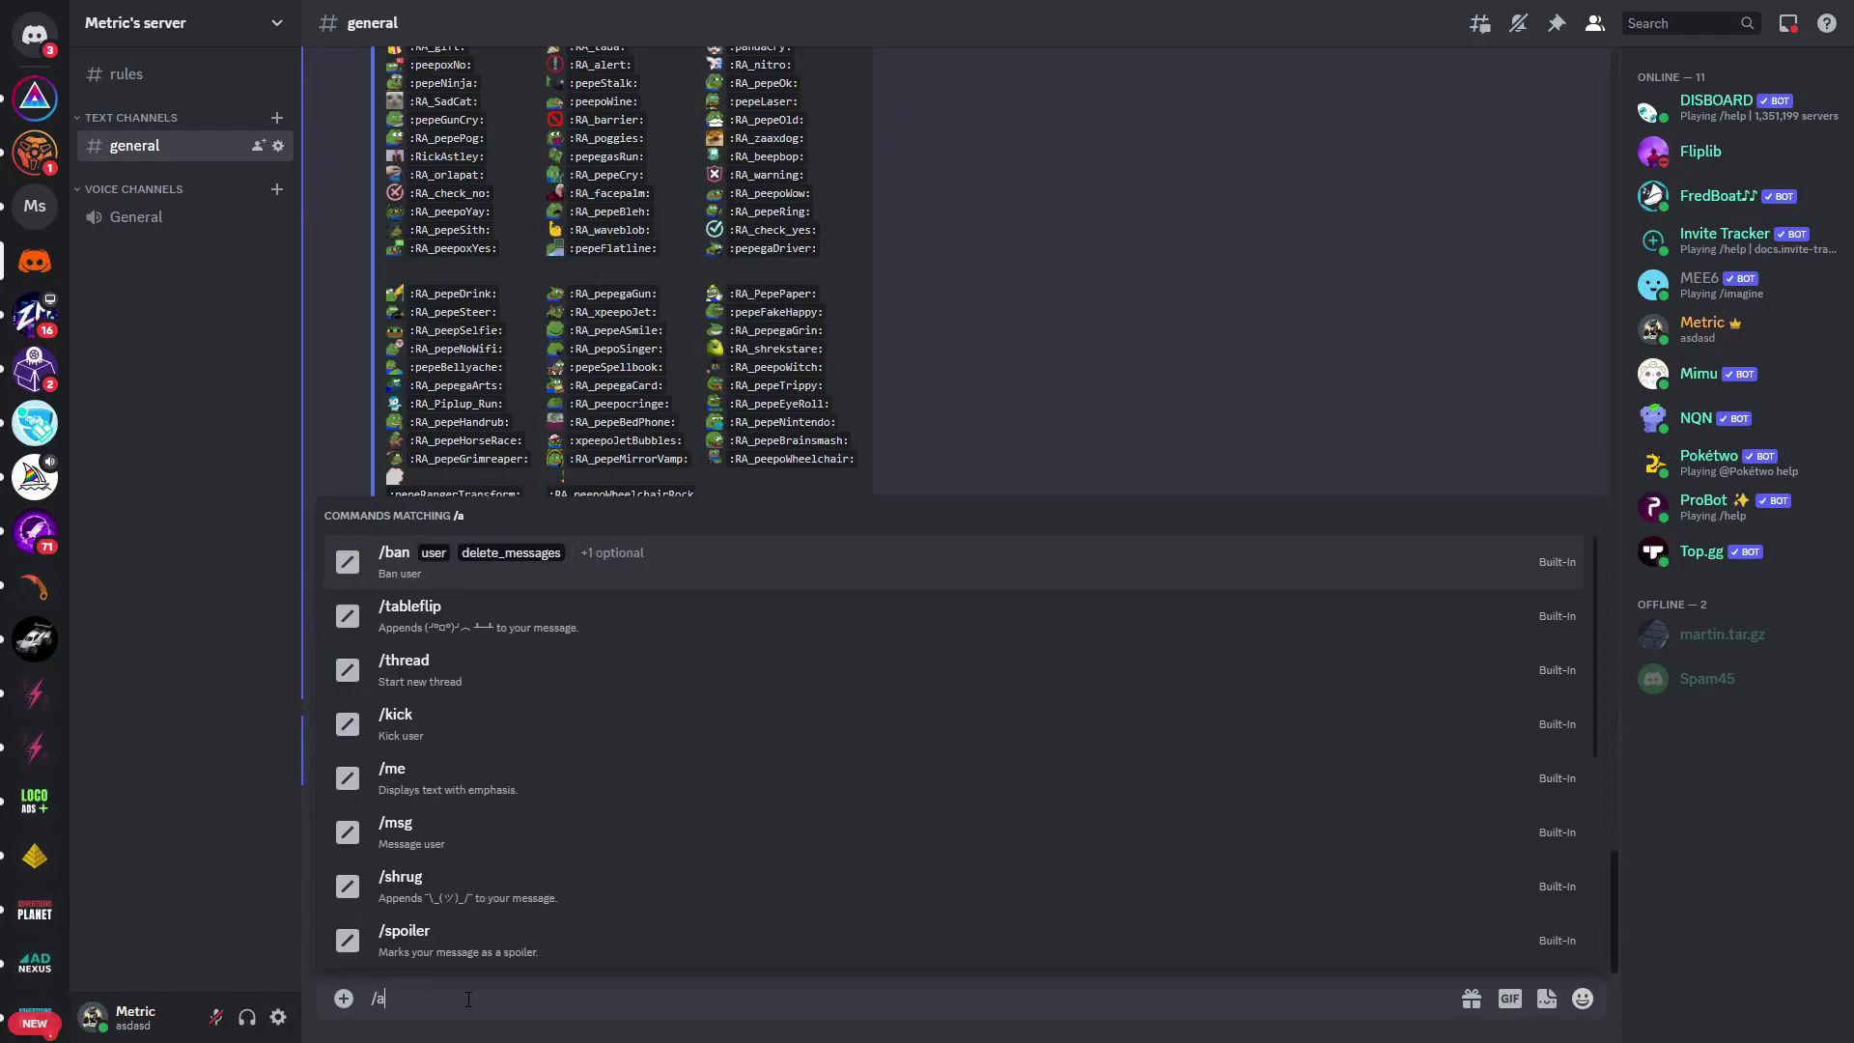
{"action": "type", "text": "utoresp"}
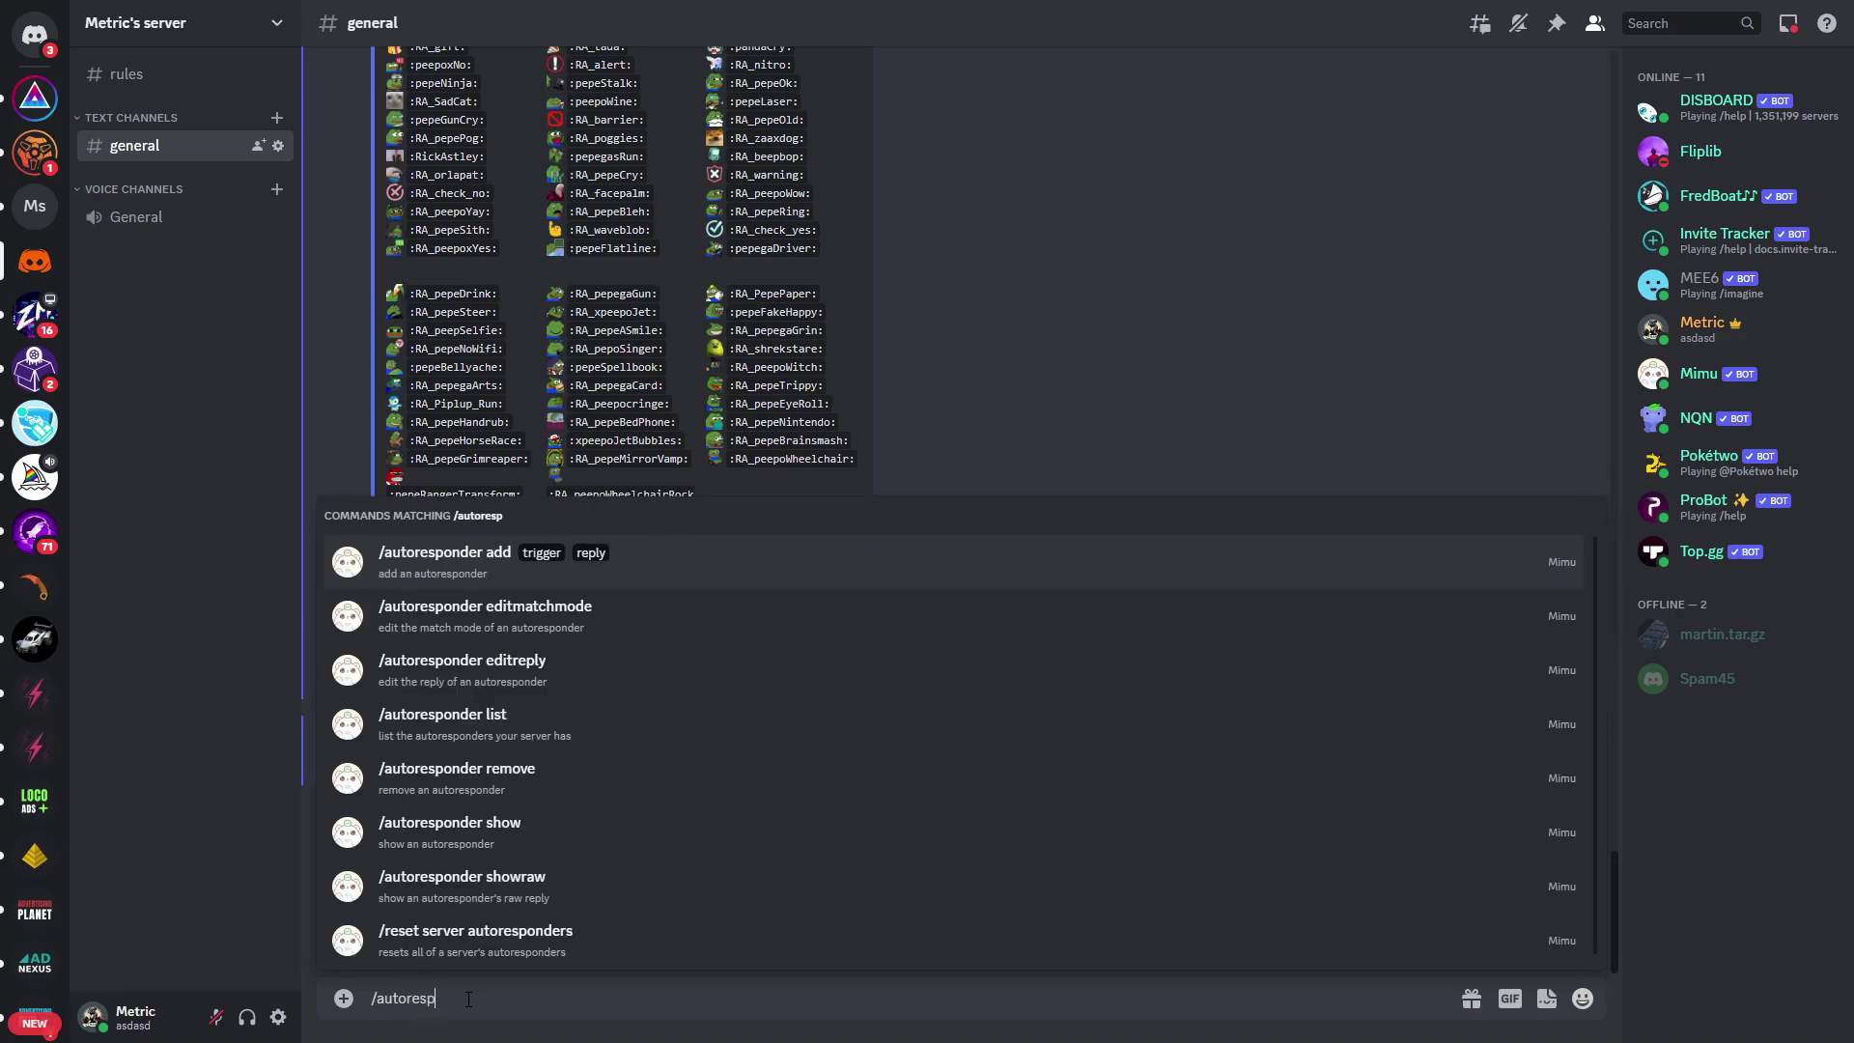
{"action": "type", "text": "onder"}
{"action": "left_click", "coordinate": [338, 552]}
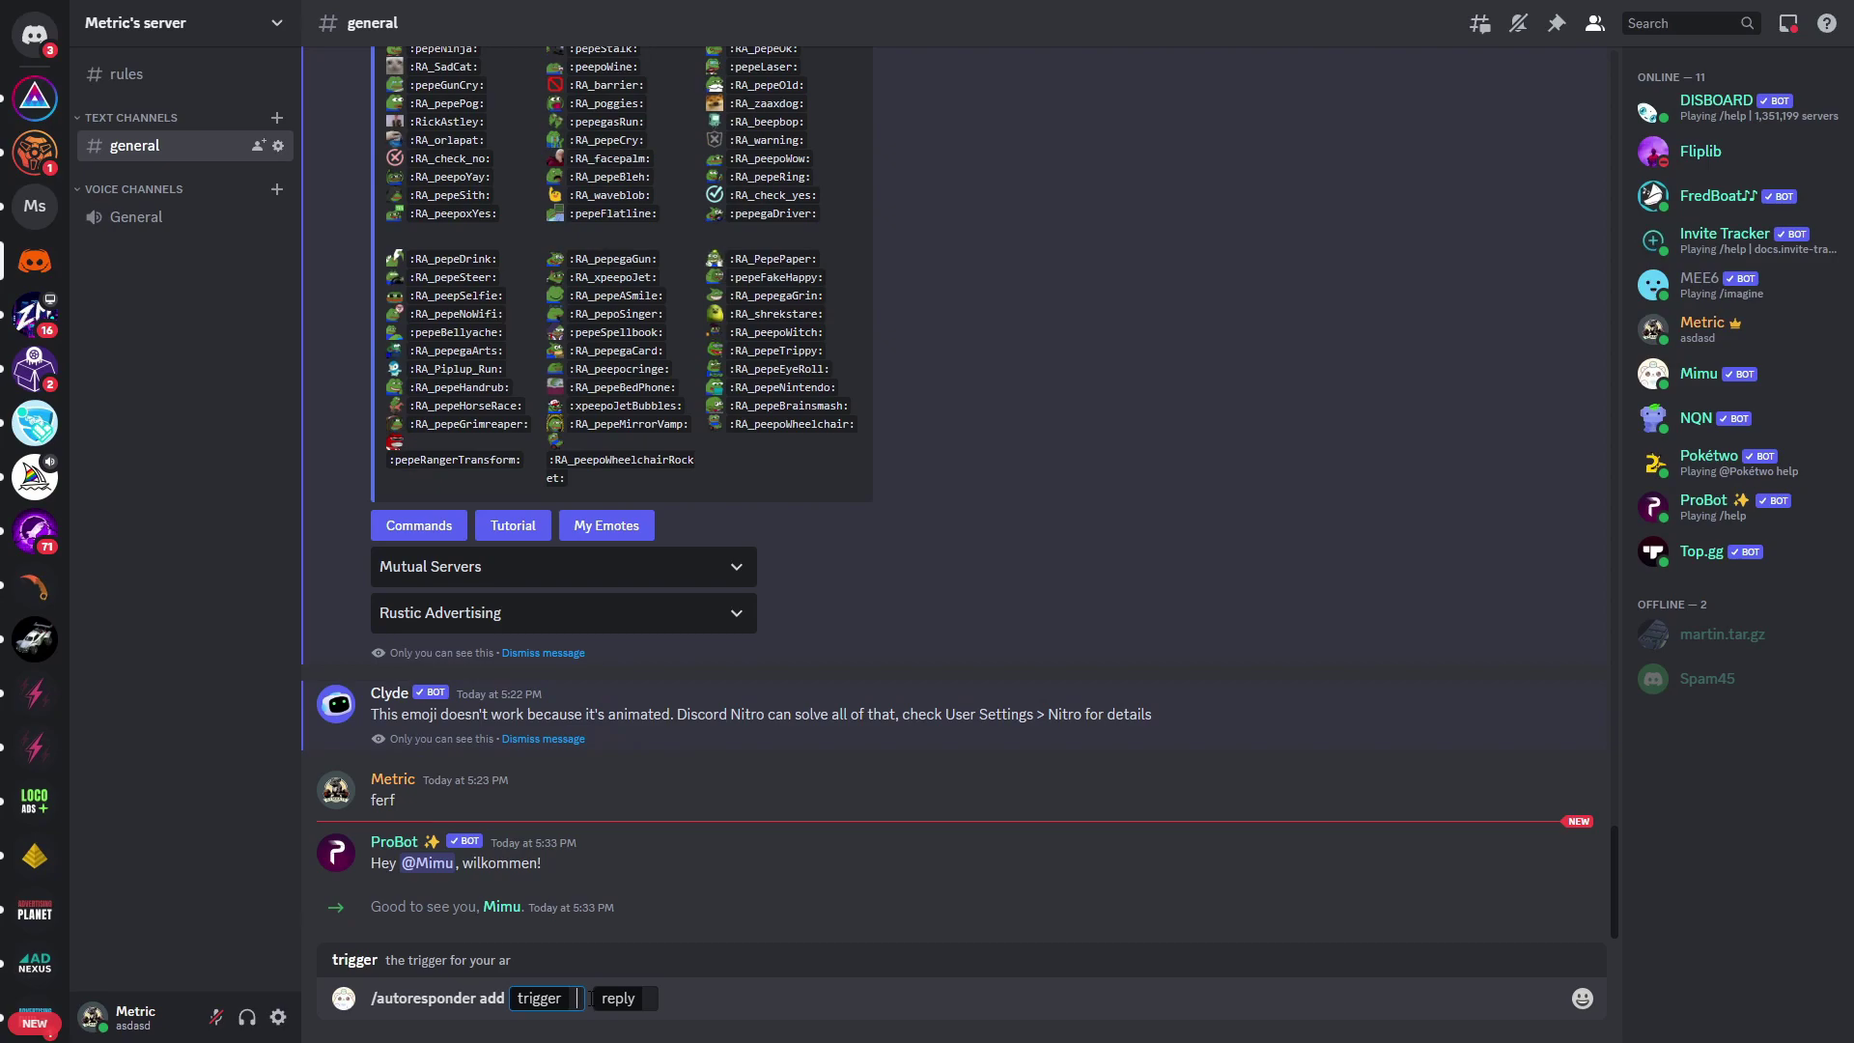
{"action": "type", "text": "ping"}
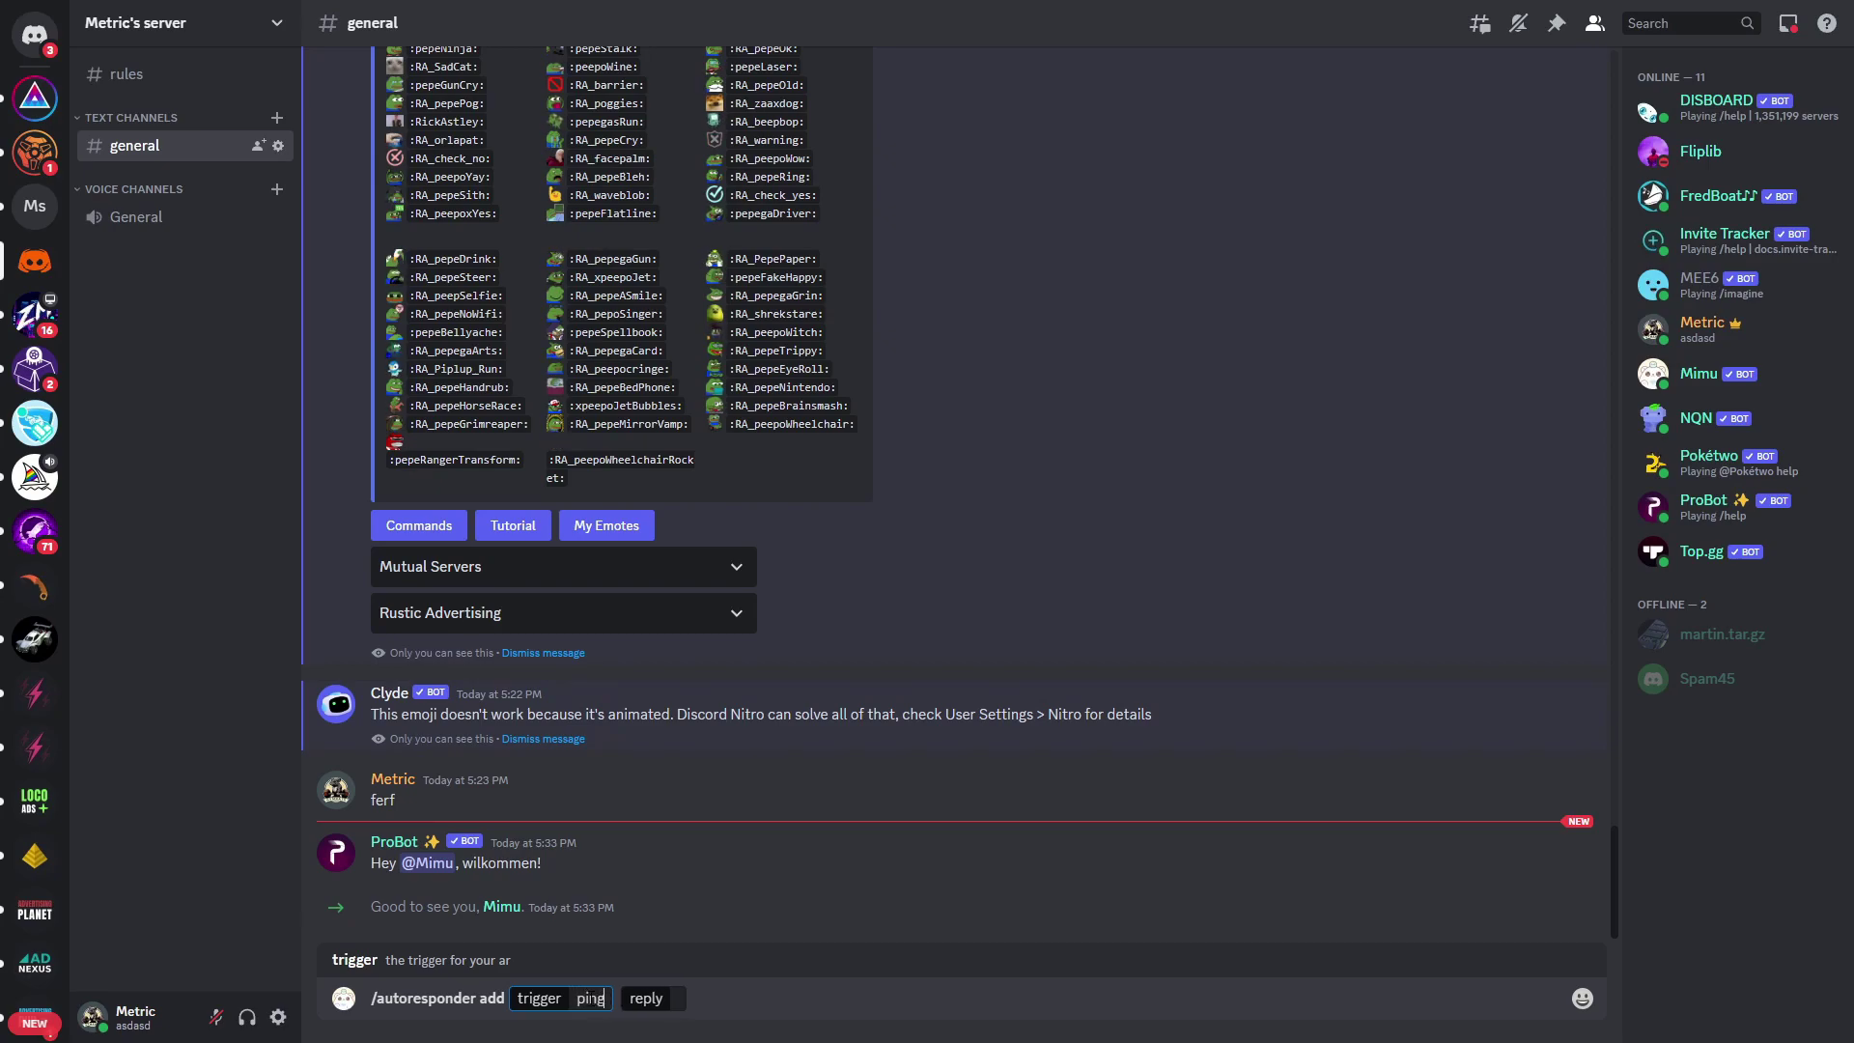
{"action": "left_click", "coordinate": [672, 1004]}
{"action": "type", "text": "ping!"}
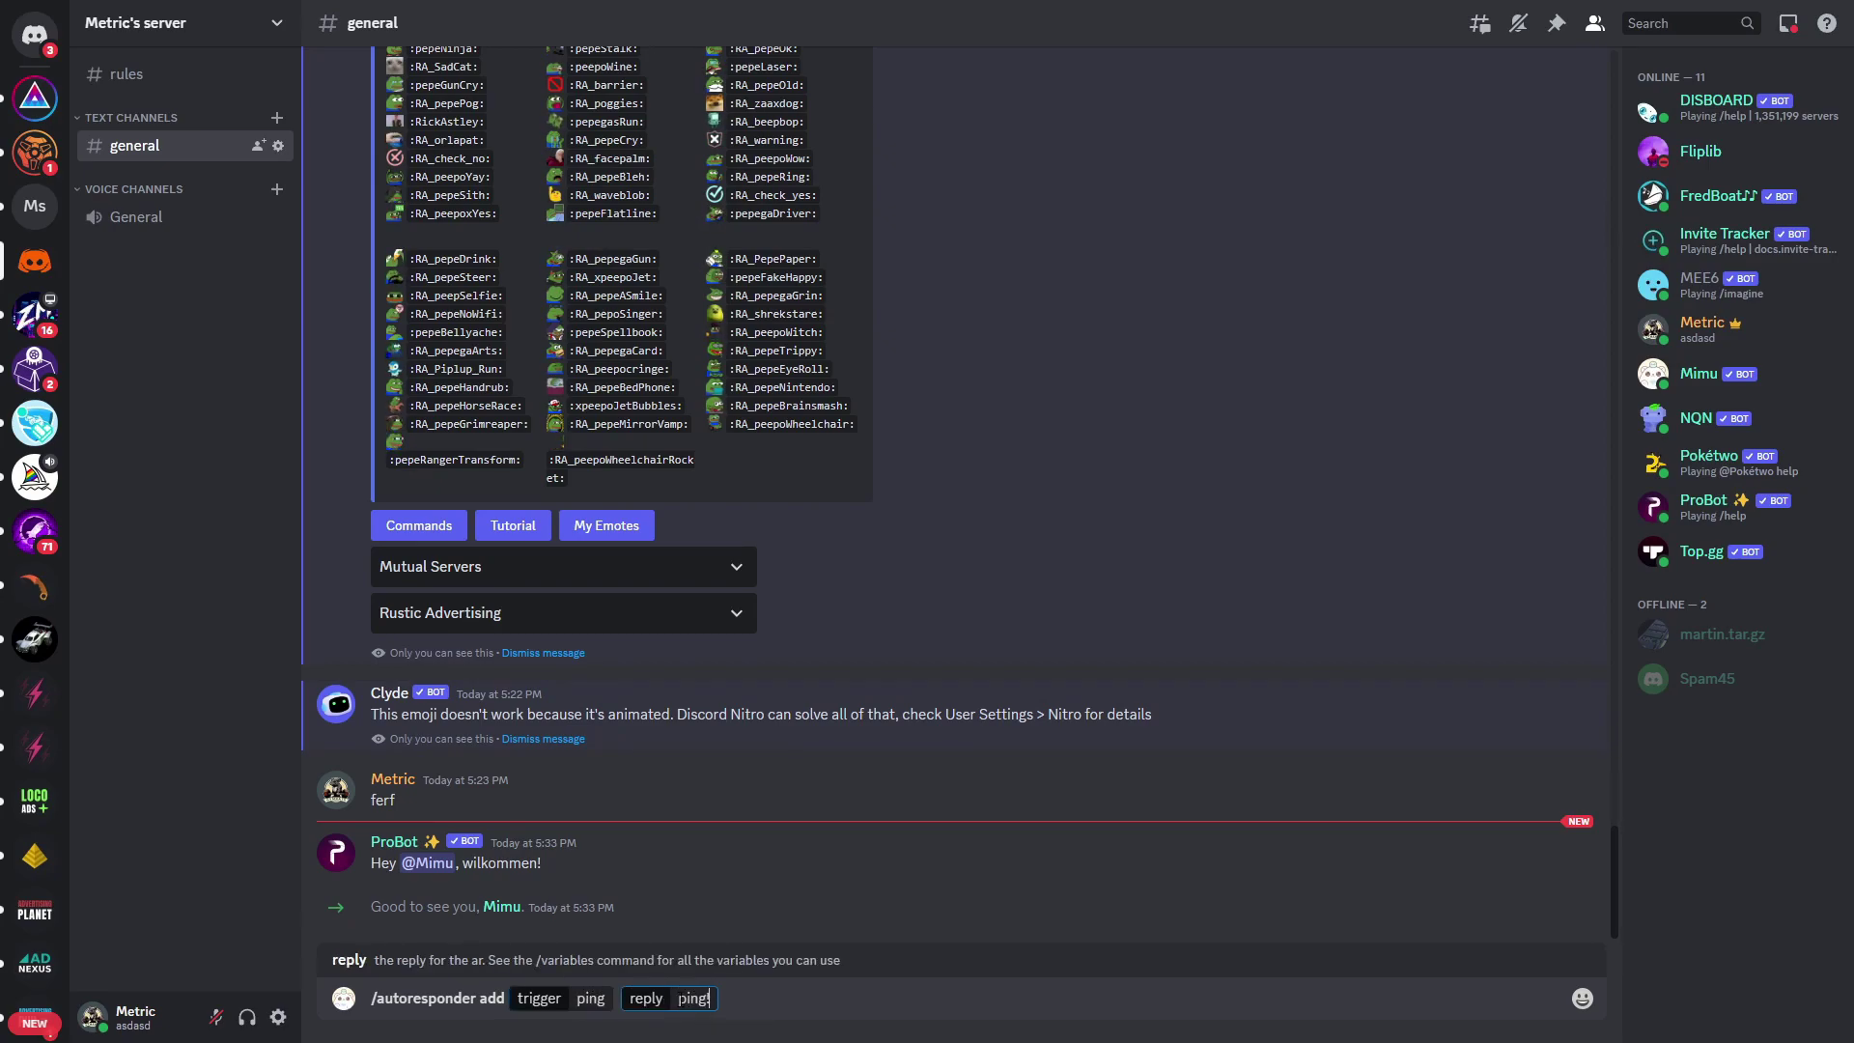
{"action": "key", "text": "Left"}
{"action": "key", "text": "Left"}
{"action": "key", "text": "Left"}
{"action": "key", "text": "Left"}
{"action": "key", "text": "Return"}
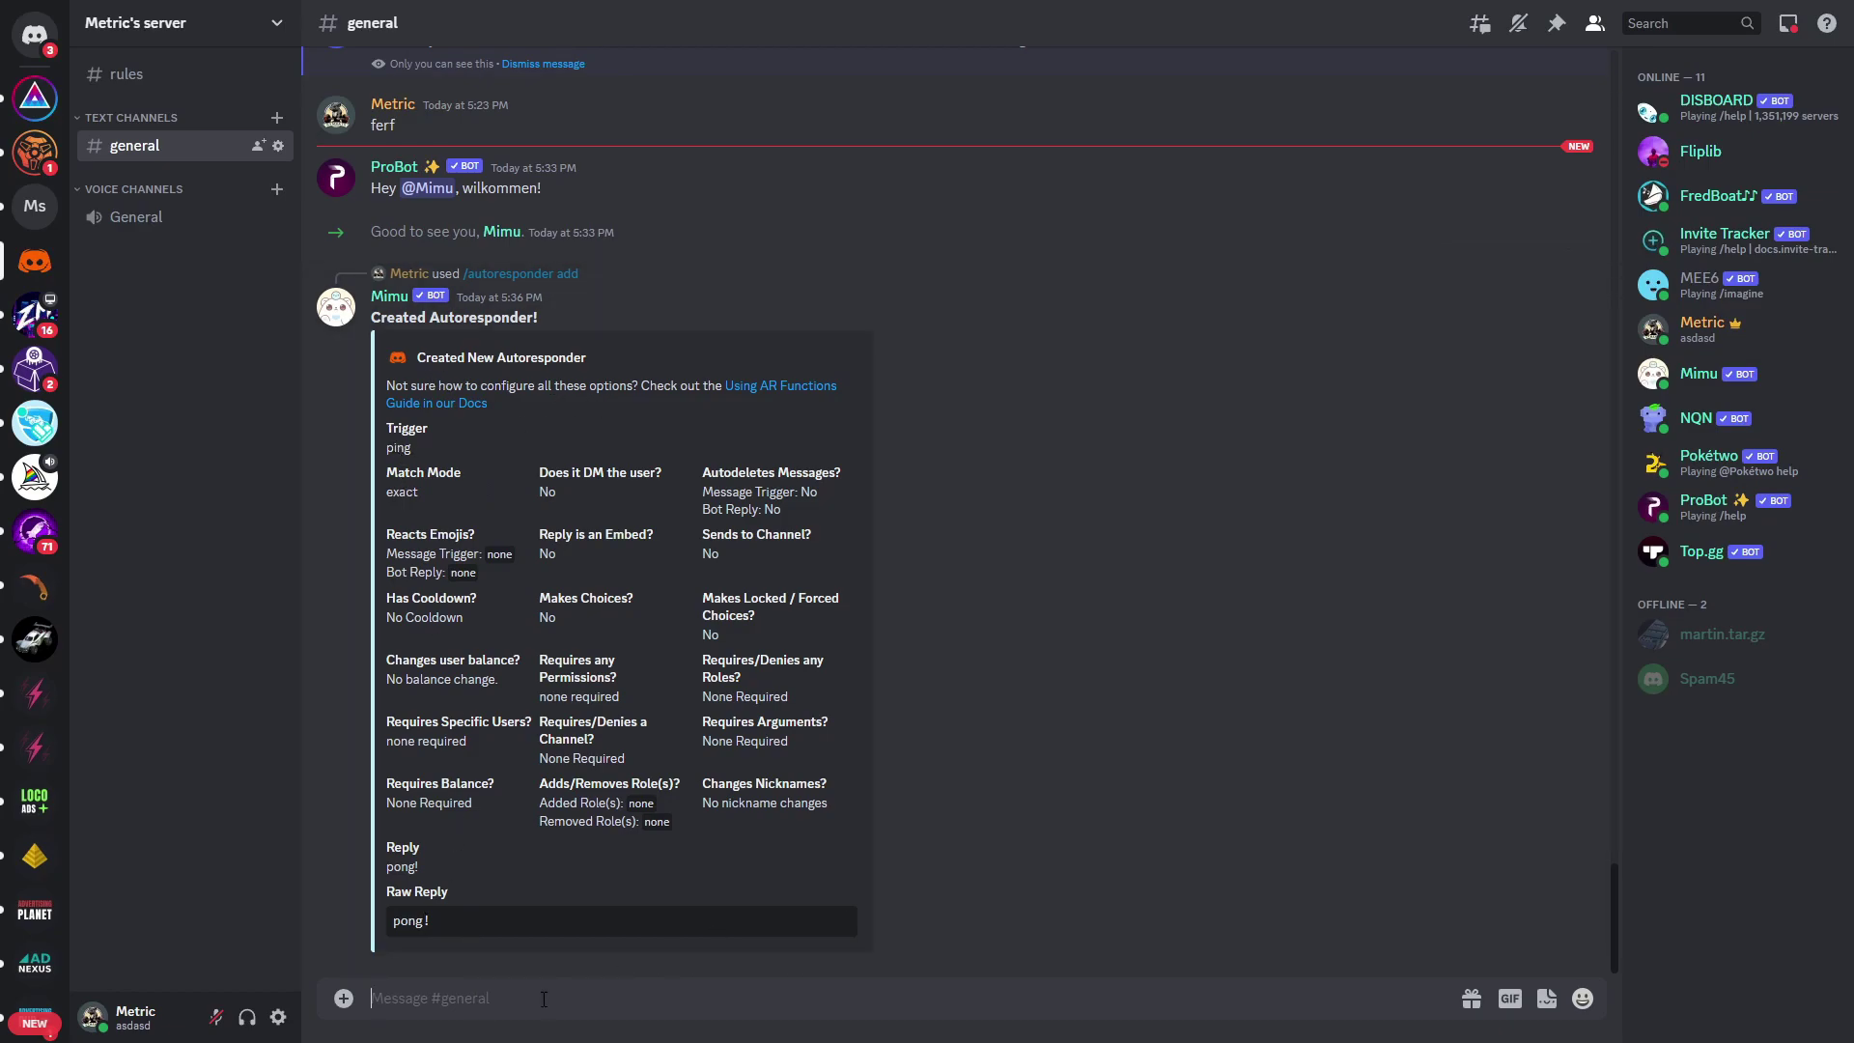
Send 'Ping' in #general and check that Mimu replies 'pong!'.
{"action": "type", "text": "Ping"}
{"action": "key", "text": "Return"}
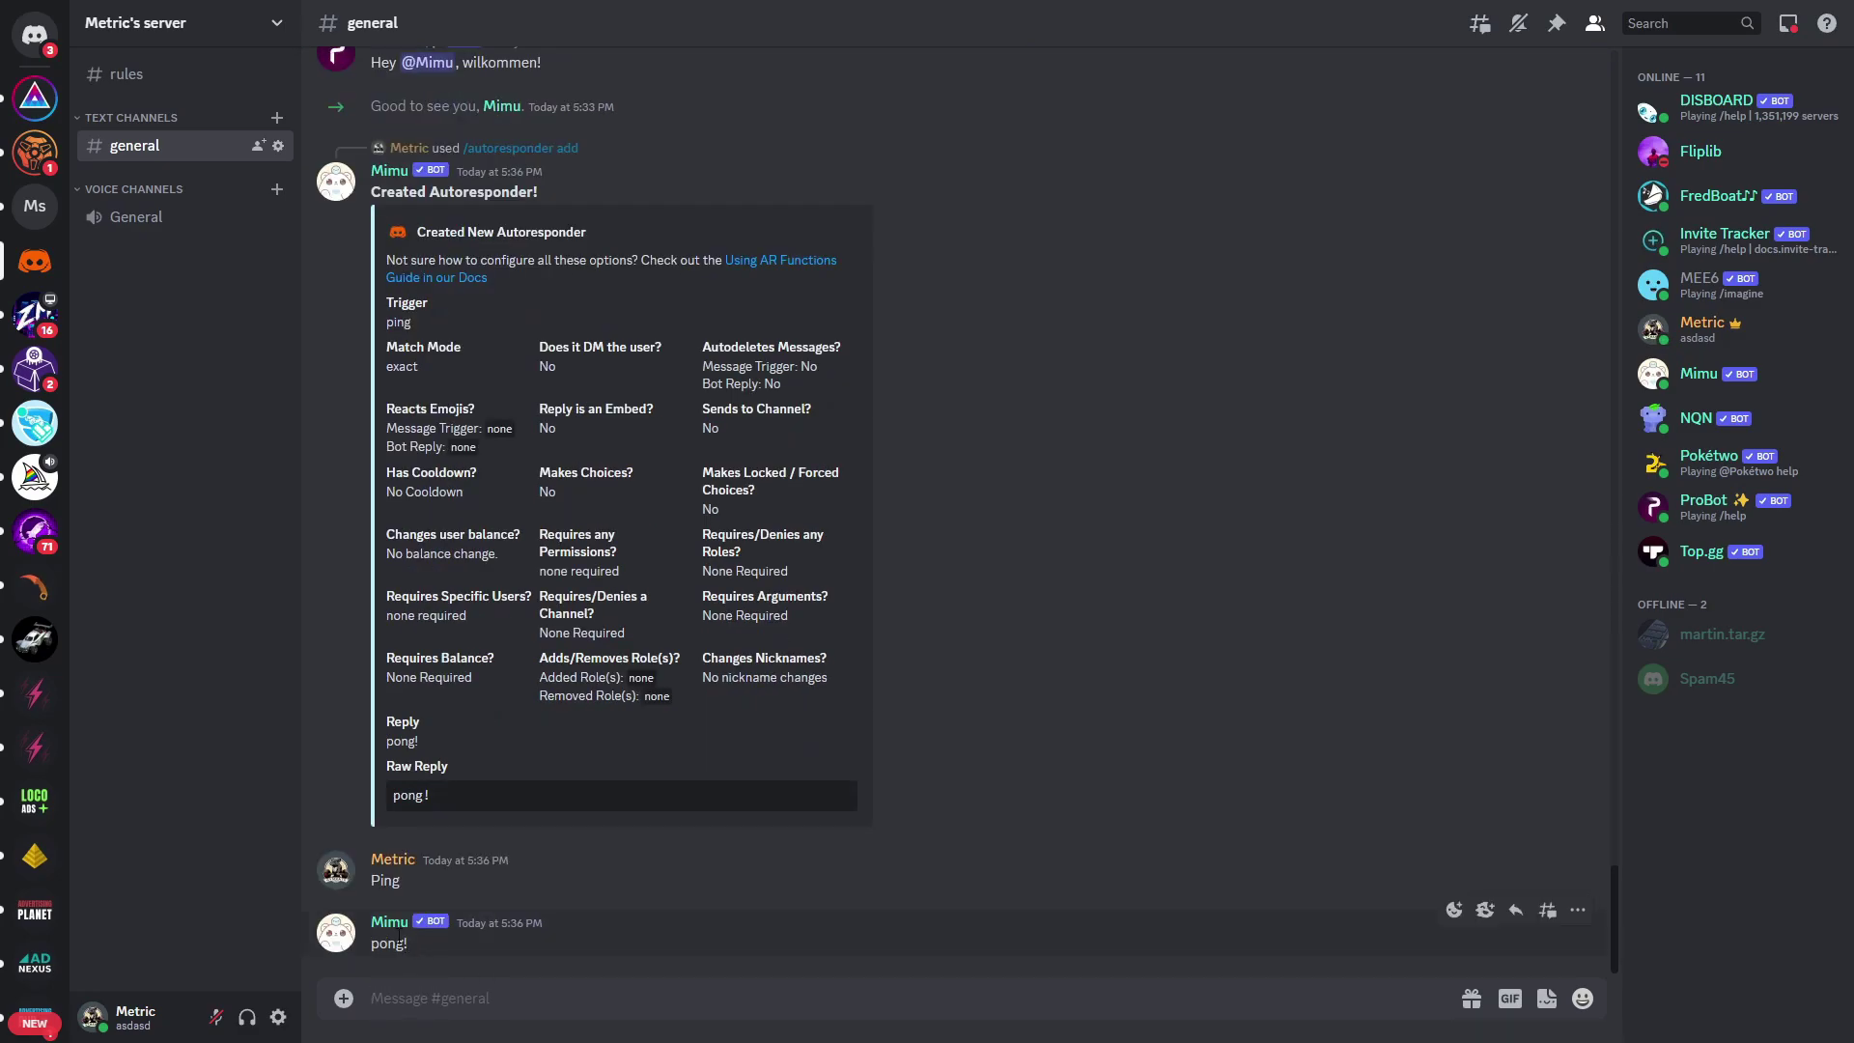
{"action": "type", "text": "Ping"}
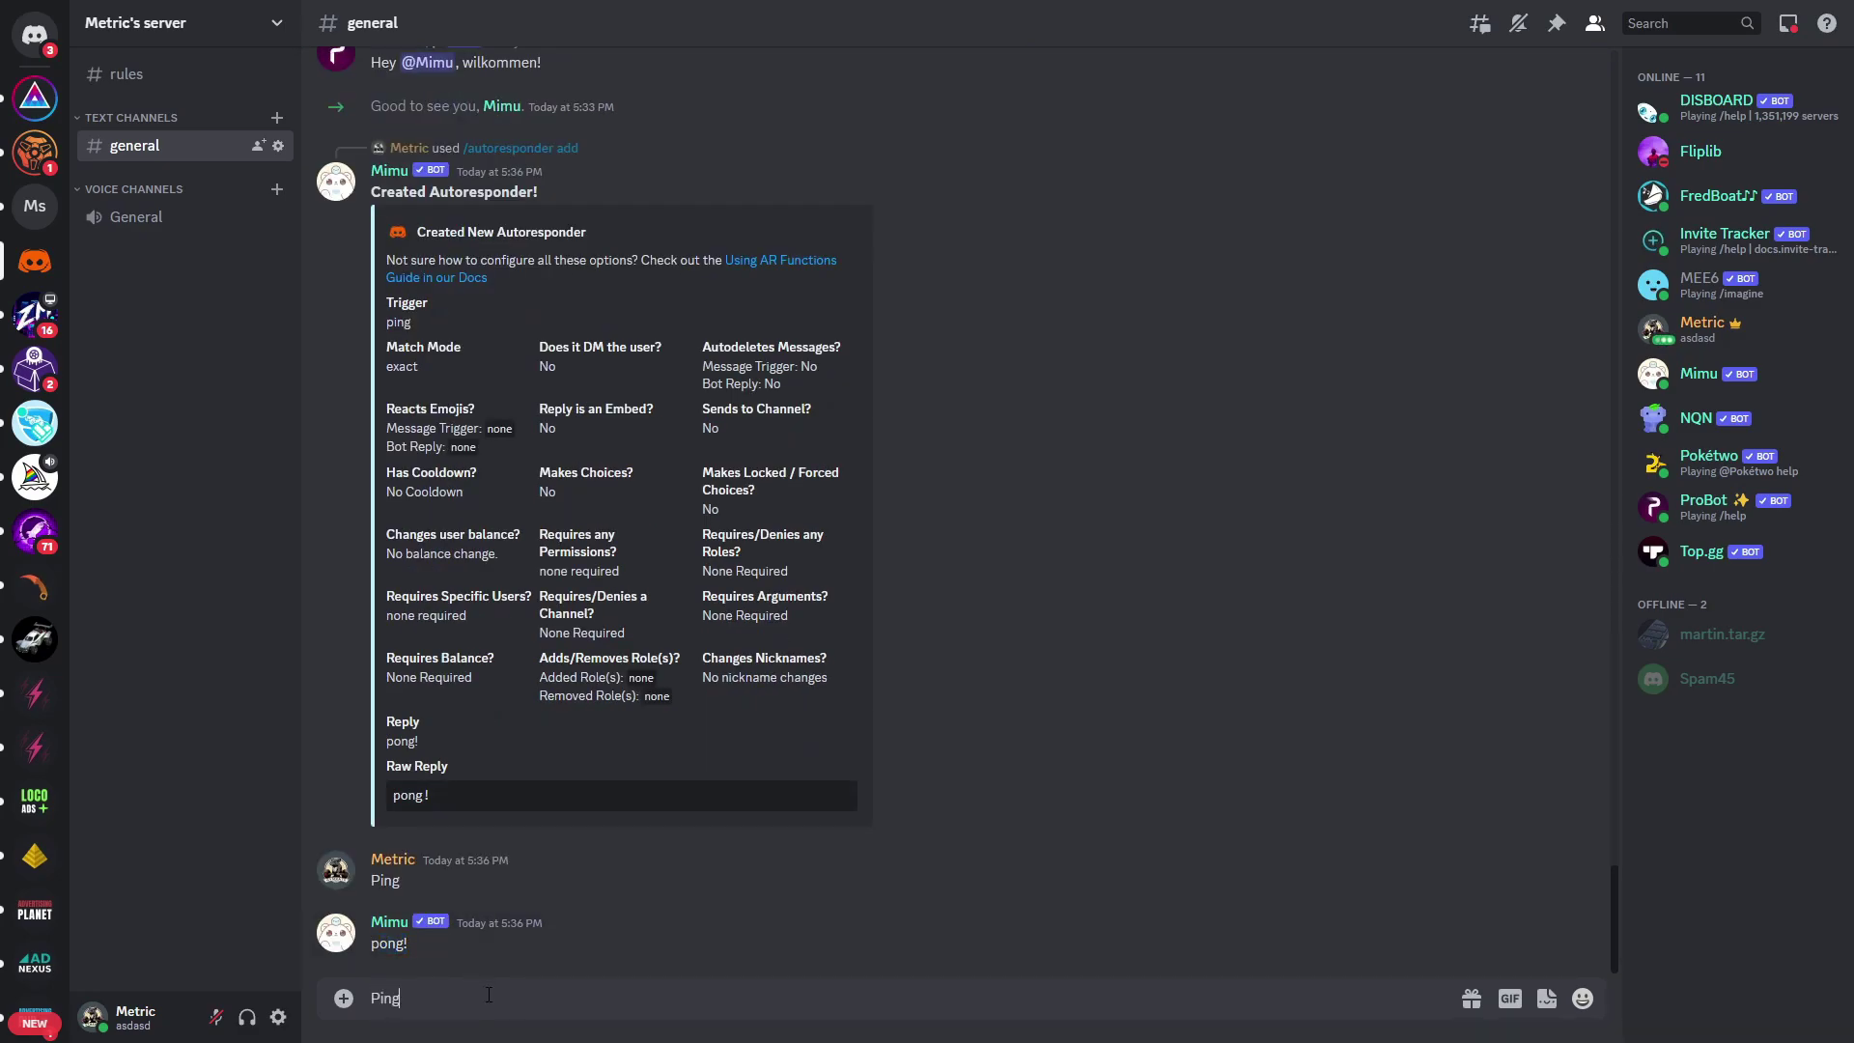